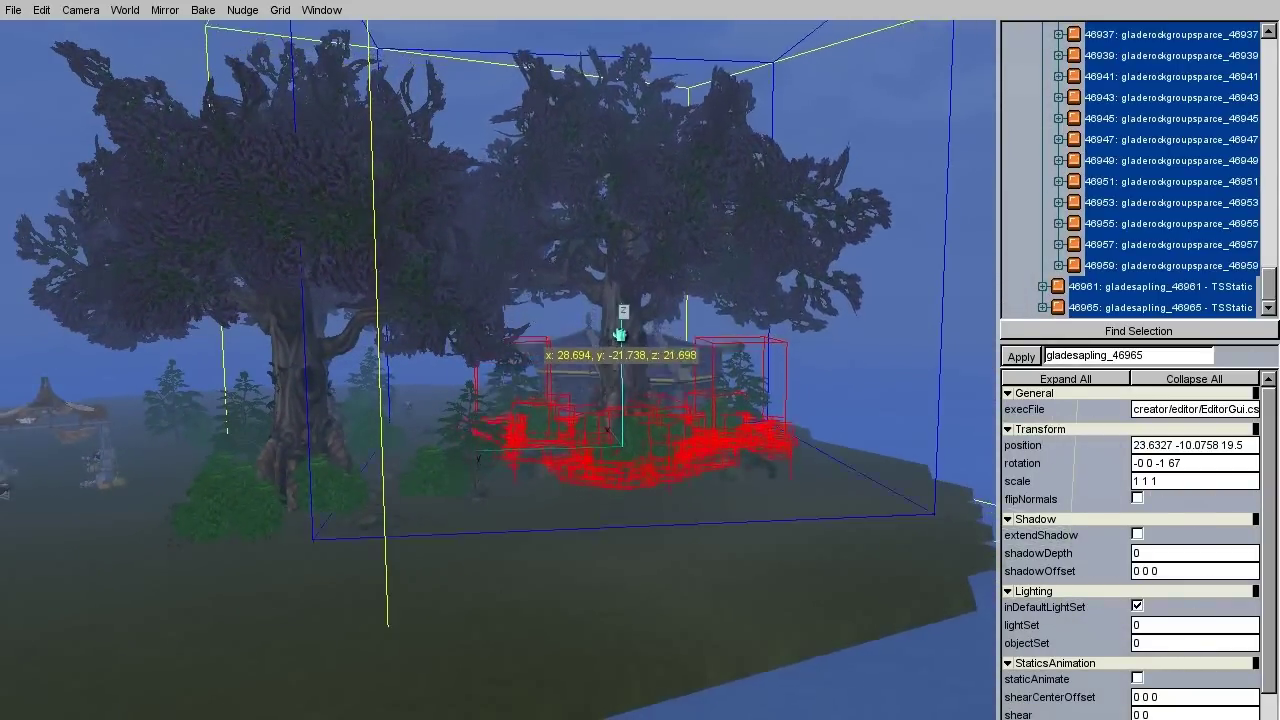
- Raise the selected tree group above the terrain until its sapling is at a height of about 37.8
drag(614, 288, 624, 2)
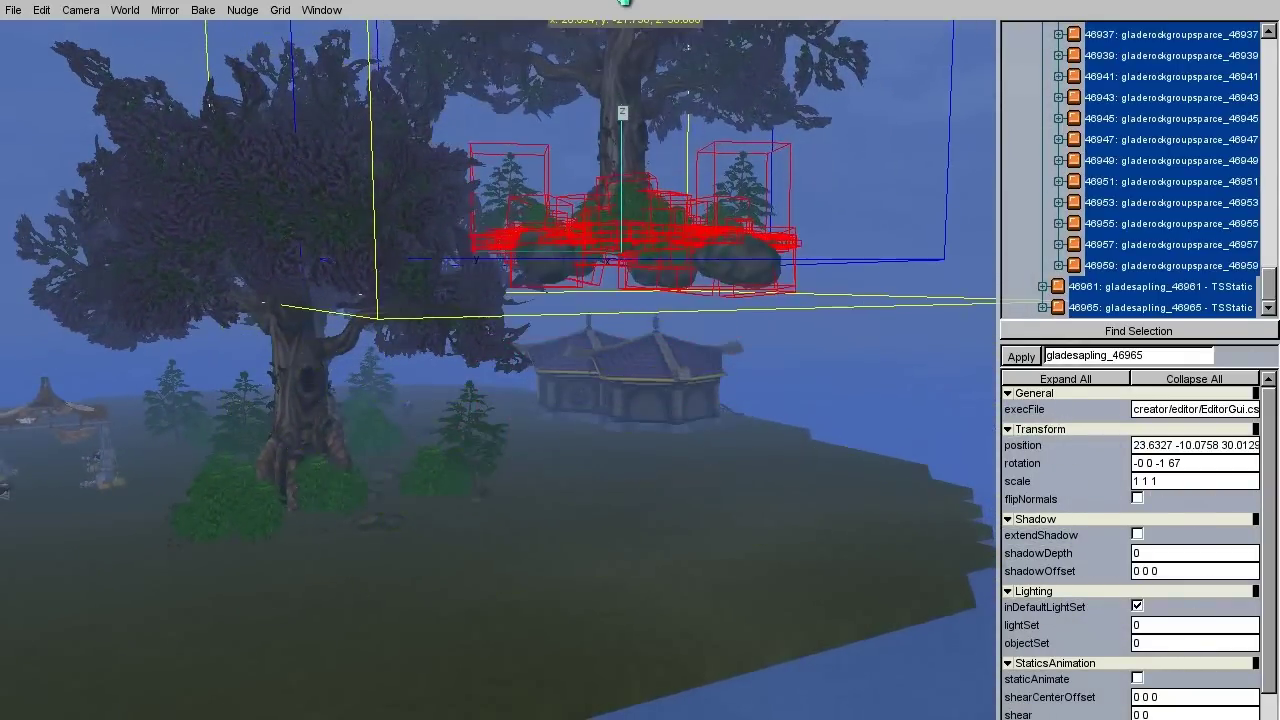
drag(614, 155, 609, 182)
right_drag(609, 182, 1142, 352)
key(a)
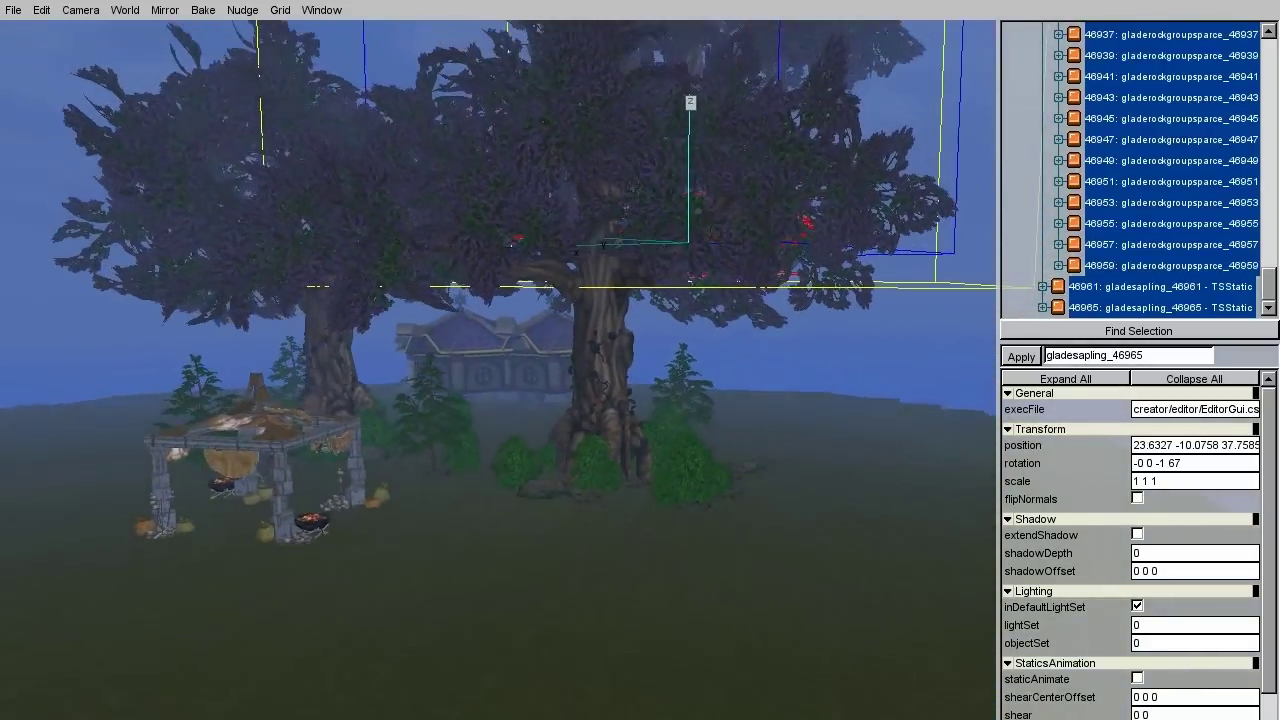
- Select every object in TreeGroup 41373 and raise the whole group above the ground
mouse_move(1268, 281)
mouse_down()
mouse_move(1272, 53)
mouse_move(1270, 284)
mouse_up()
click(1027, 164)
click(1027, 243)
click(1106, 249)
click(1117, 194)
shift+click(1193, 288)
key(a)
drag(548, 389, 546, 243)
- Select every object in TreeGroup 25837, raise them to a sapling height of about 26.5, and collapse the group
drag(1269, 284, 1275, 195)
click(1028, 156)
click(1028, 221)
click(1070, 241)
click(1044, 265)
shift+click(1194, 268)
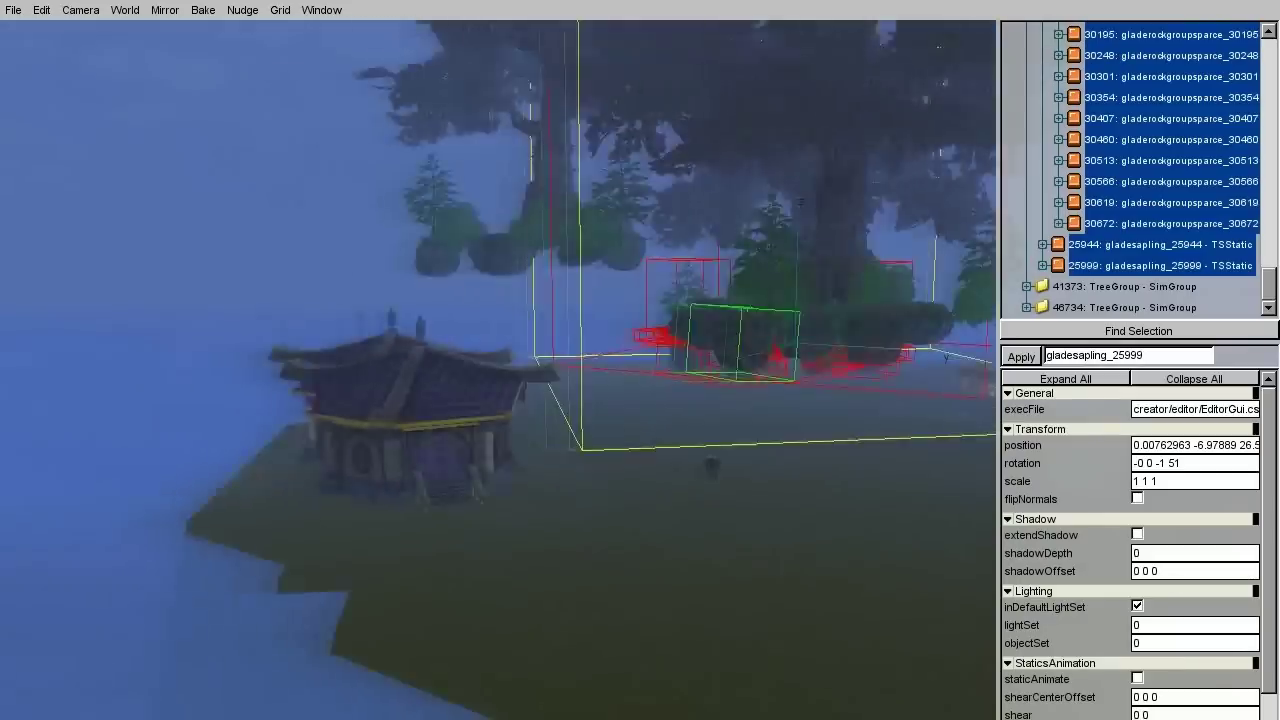
key(d)
drag(1269, 284, 1270, 52)
click(1026, 222)
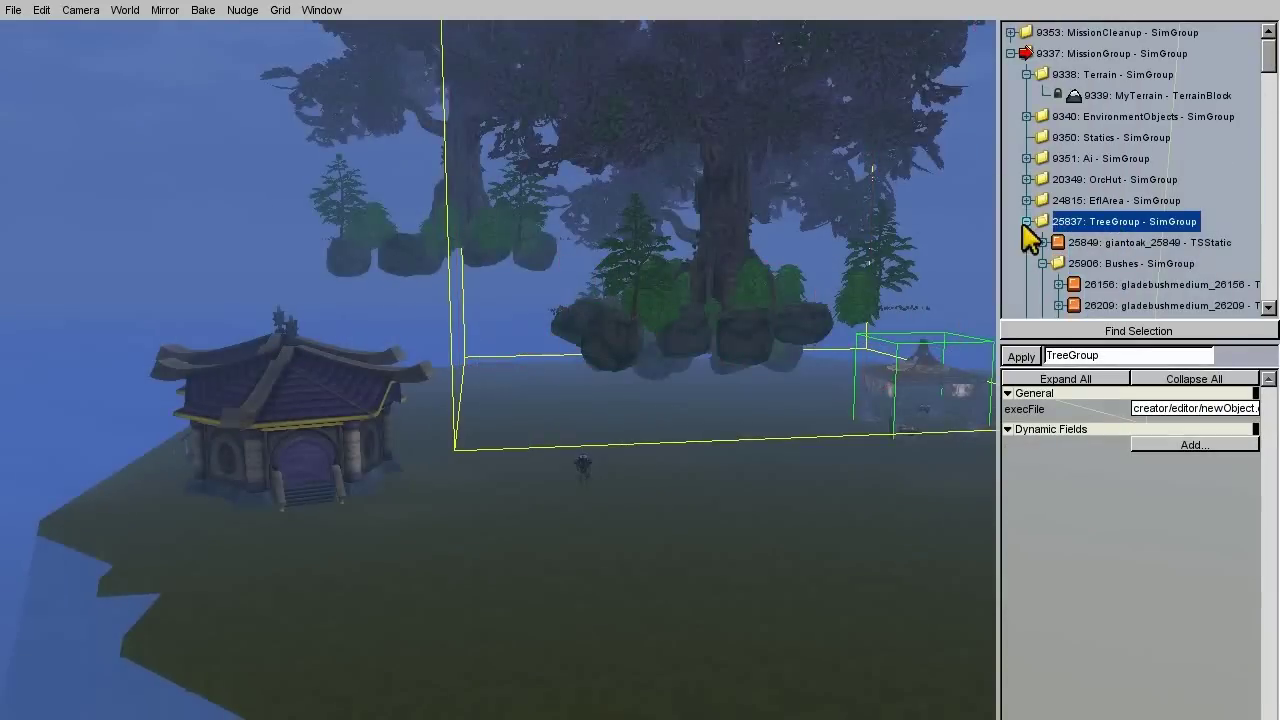
- Switch to the terrain editor and set the brush size to 5 x 5 after trying 1 x 1
key(d)
right_drag(735, 383, 545, 385)
key(s)
mouse_move(642, 382)
right_down()
mouse_move(620, 378)
mouse_move(642, 382)
right_up()
key(w)
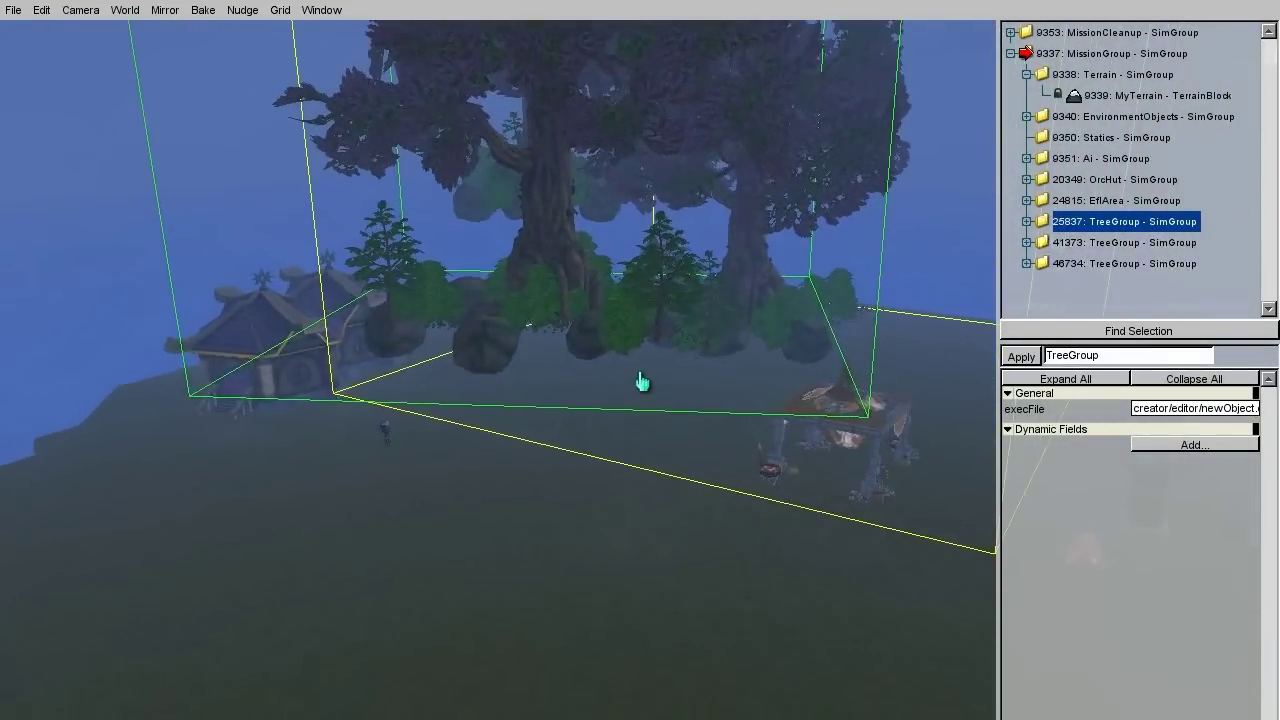
key(F6)
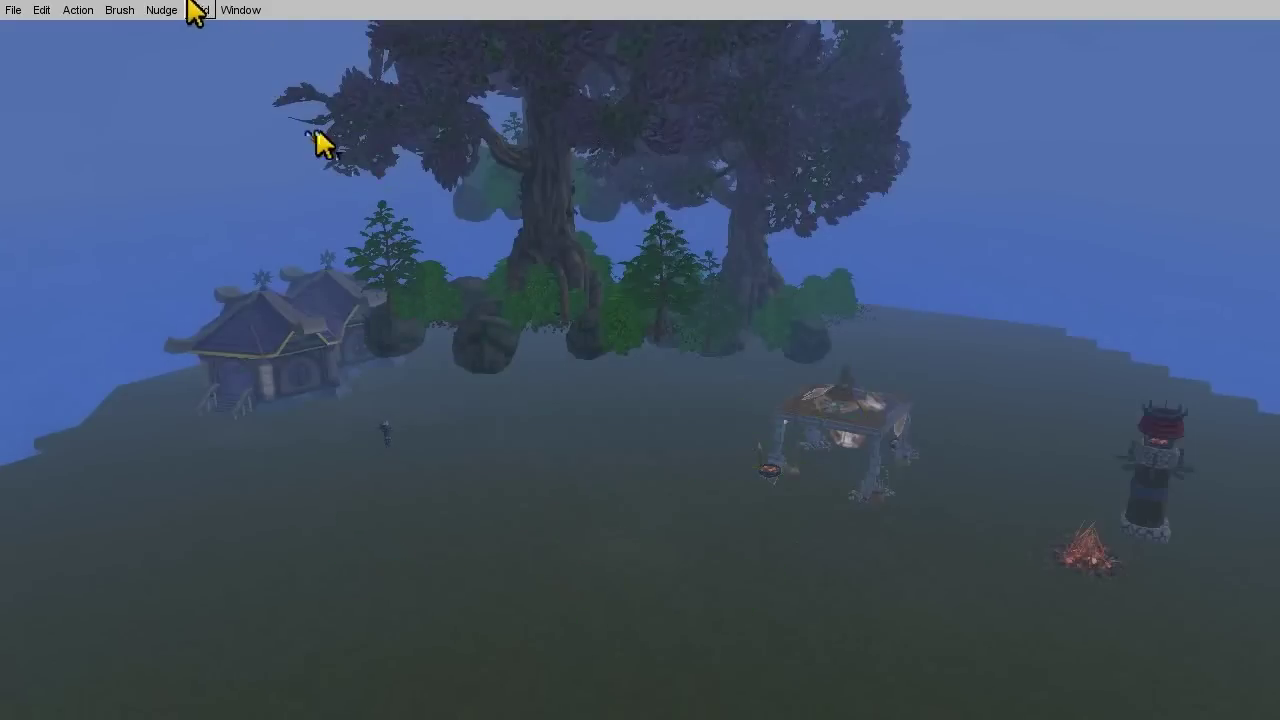
click(119, 12)
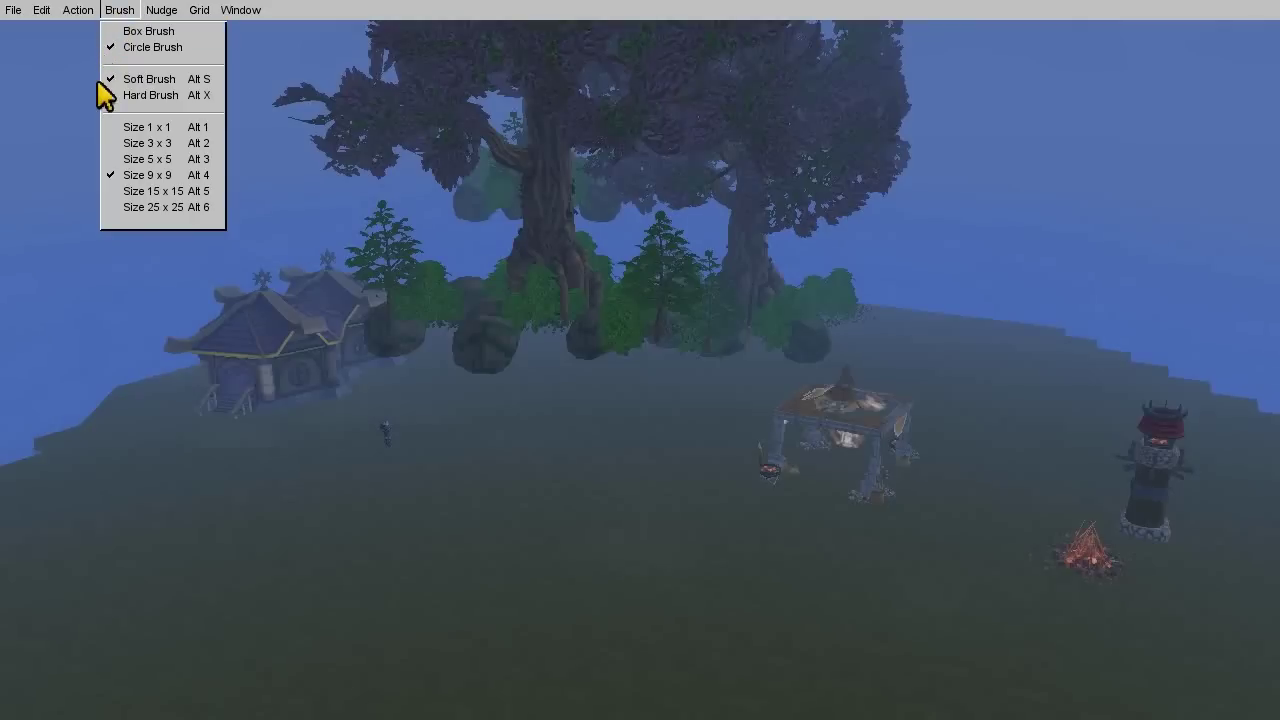
click(117, 129)
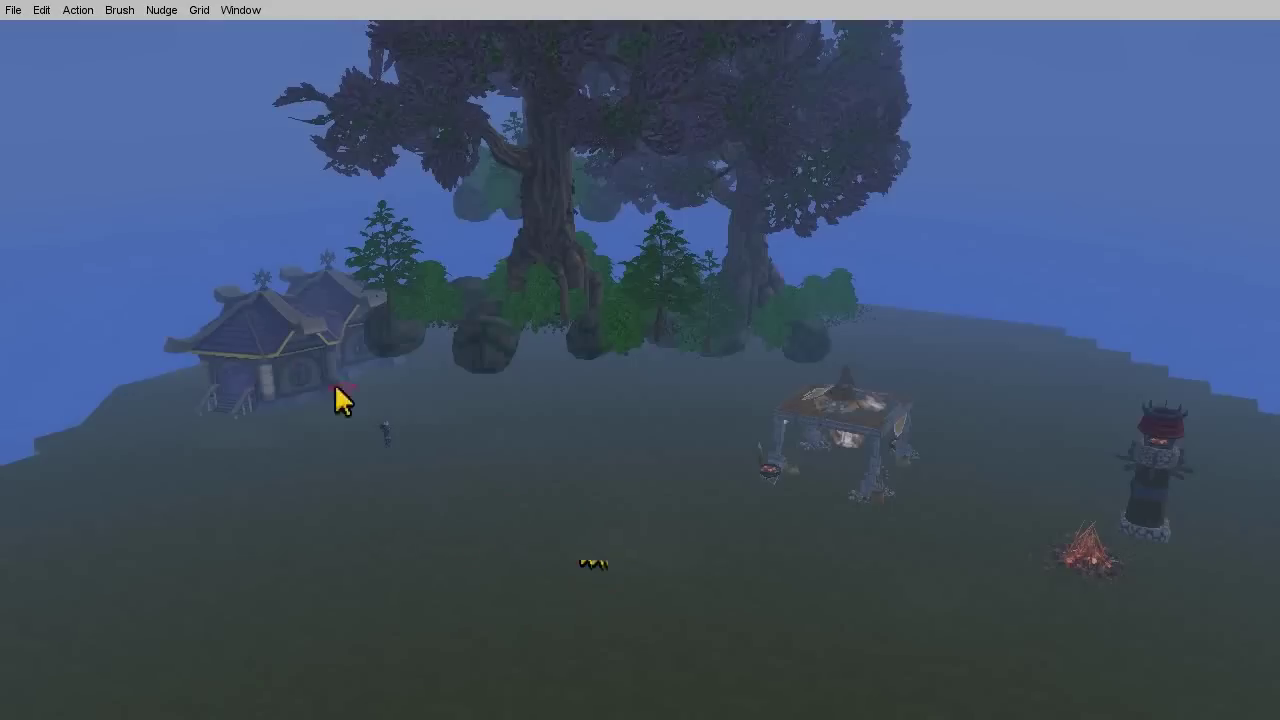
click(121, 12)
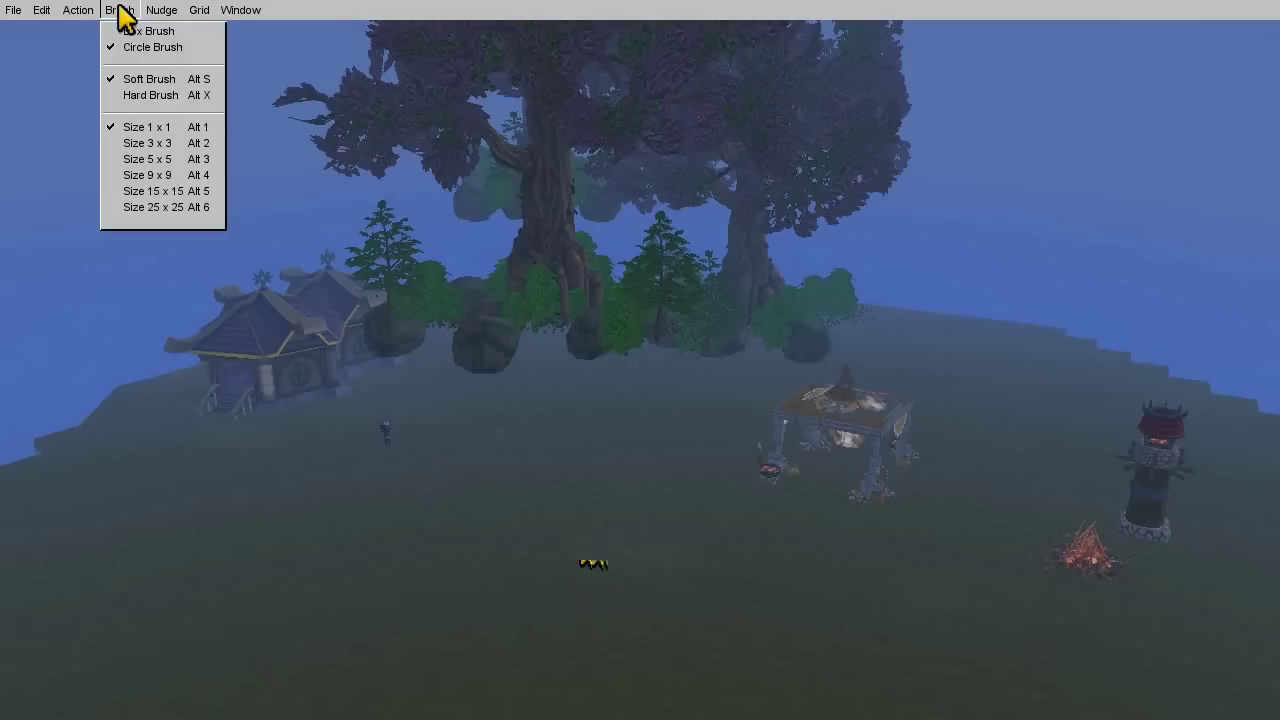
click(117, 167)
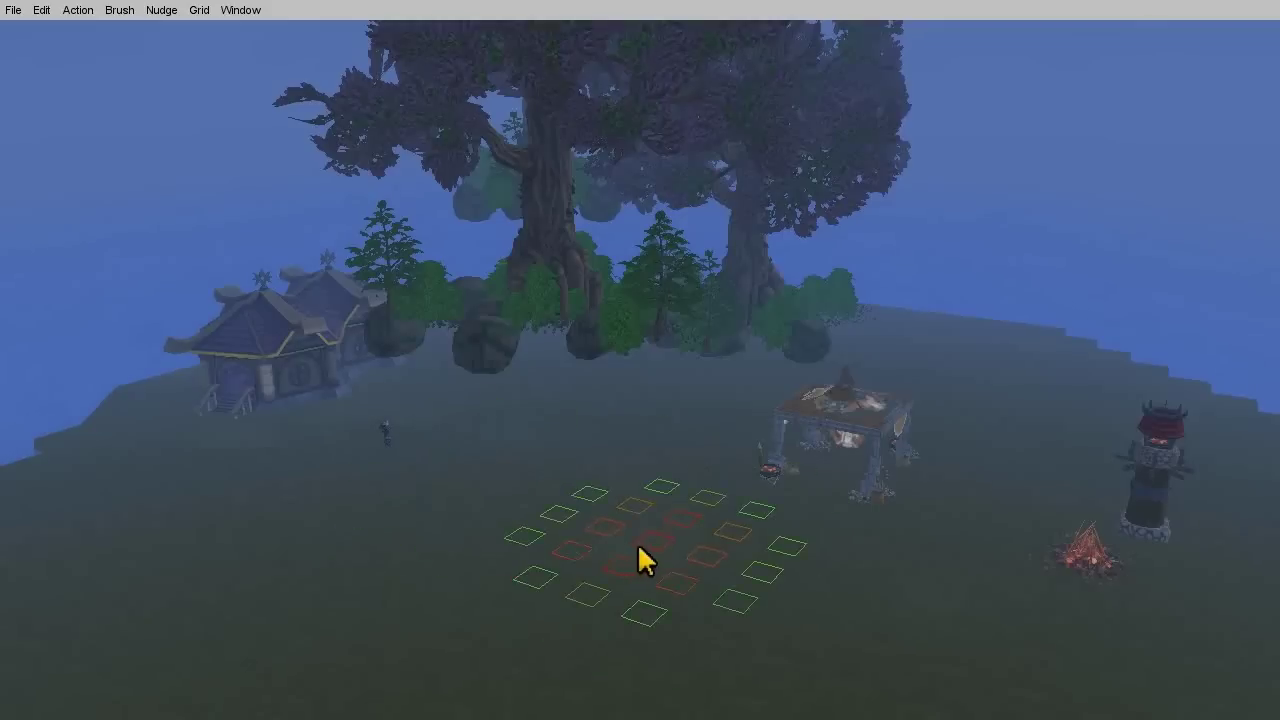
- Test the Add Dirt action on the open ground in front of the trees and undo it
click(80, 11)
click(72, 79)
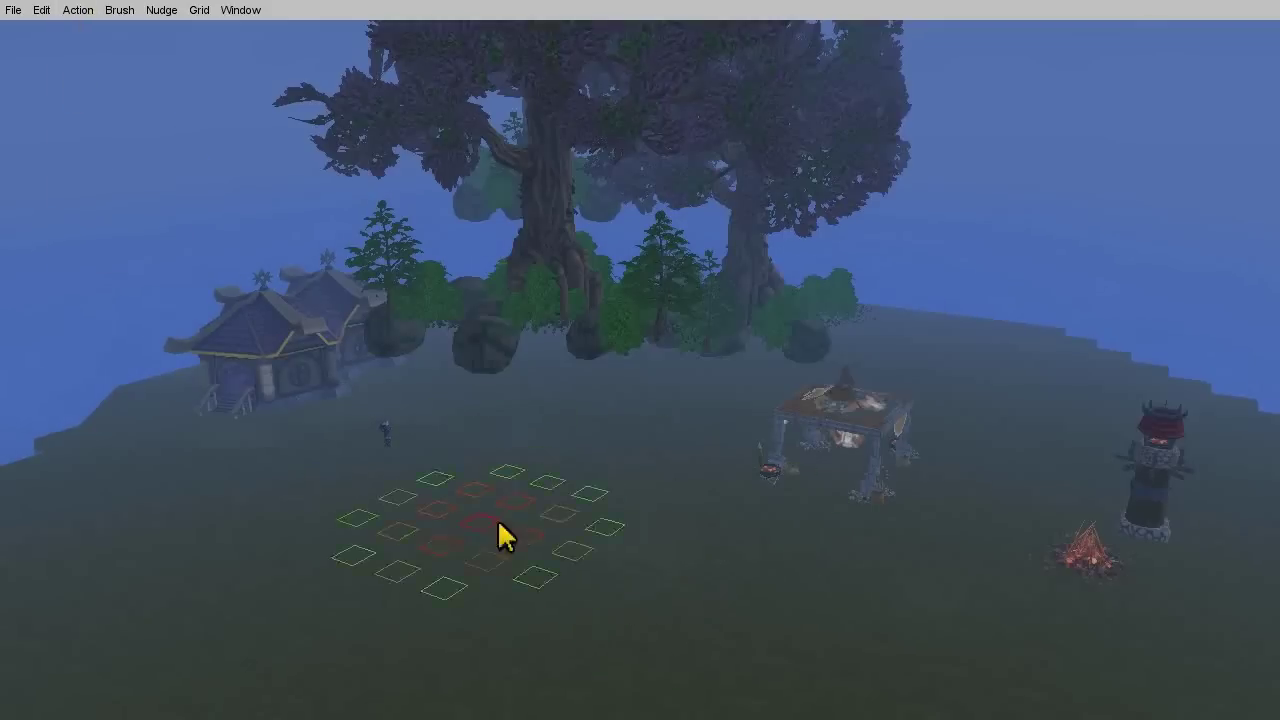
drag(522, 560, 520, 556)
key(ctrl+z)
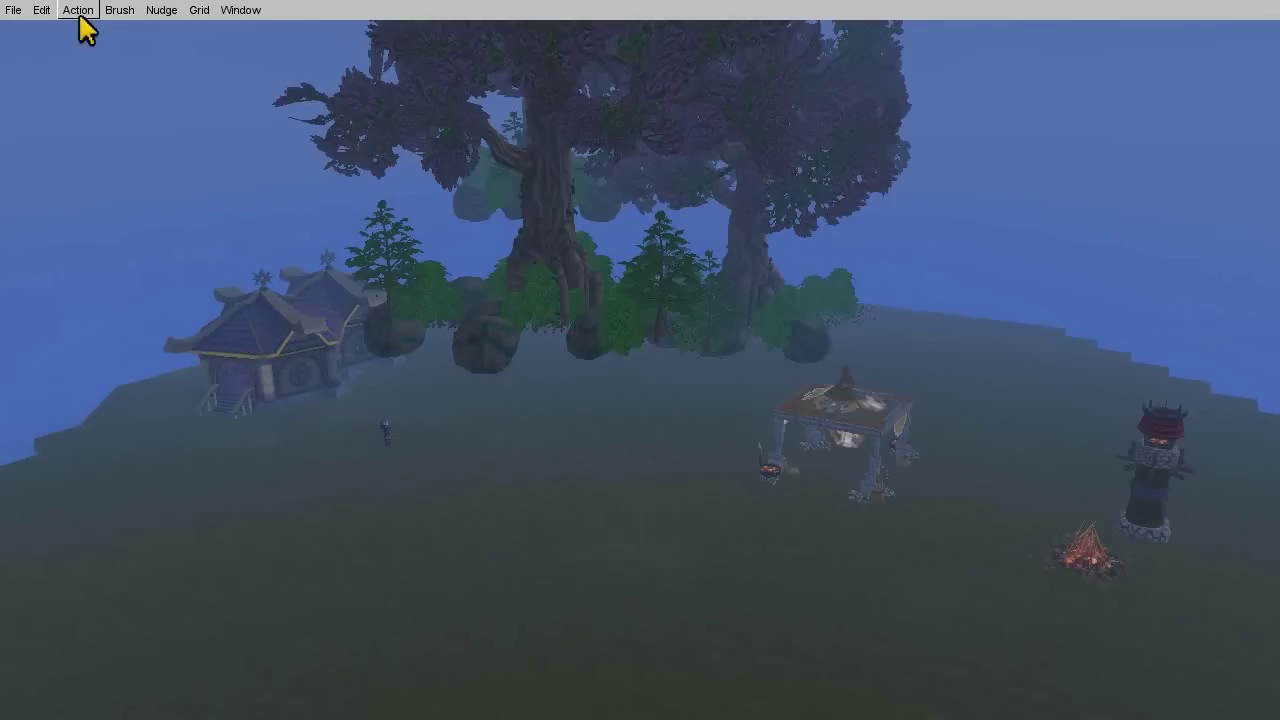
- Test the Excavate action on the open ground and undo it
click(78, 12)
click(77, 96)
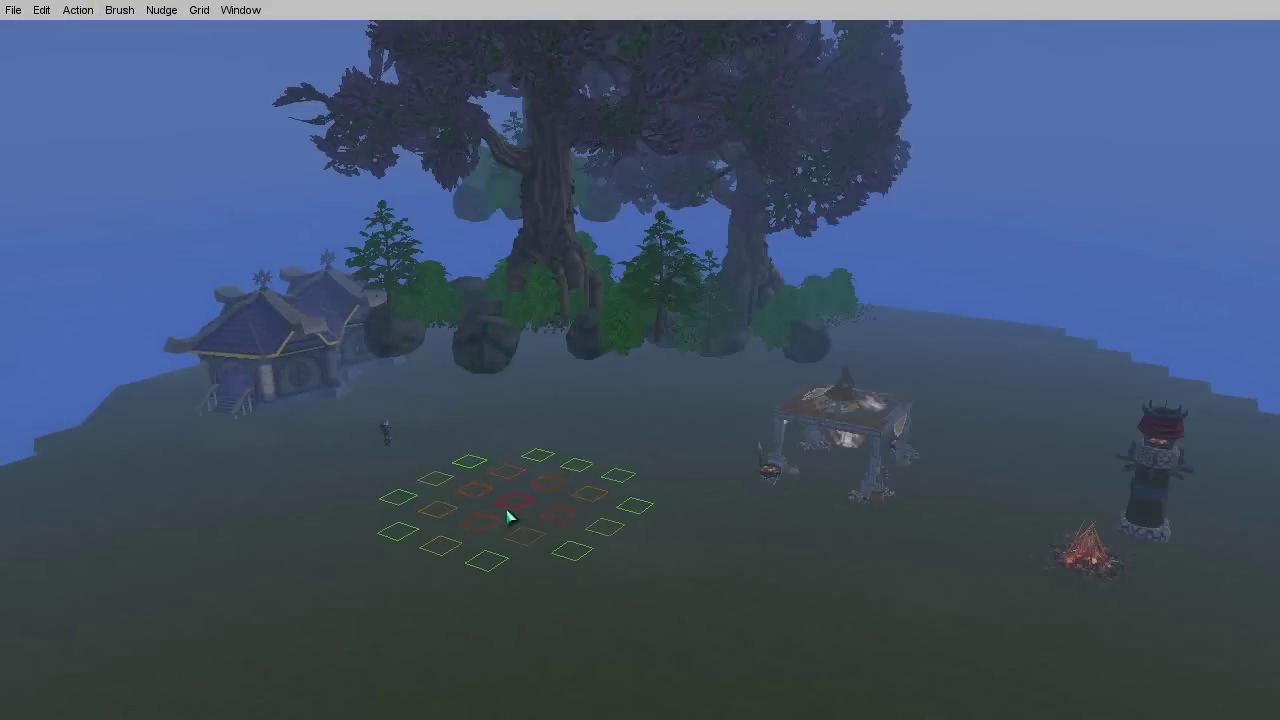
click(507, 511)
key(ctrl+z)
- Test the Adjust Height action by pulling a mound up out of the open ground
click(77, 12)
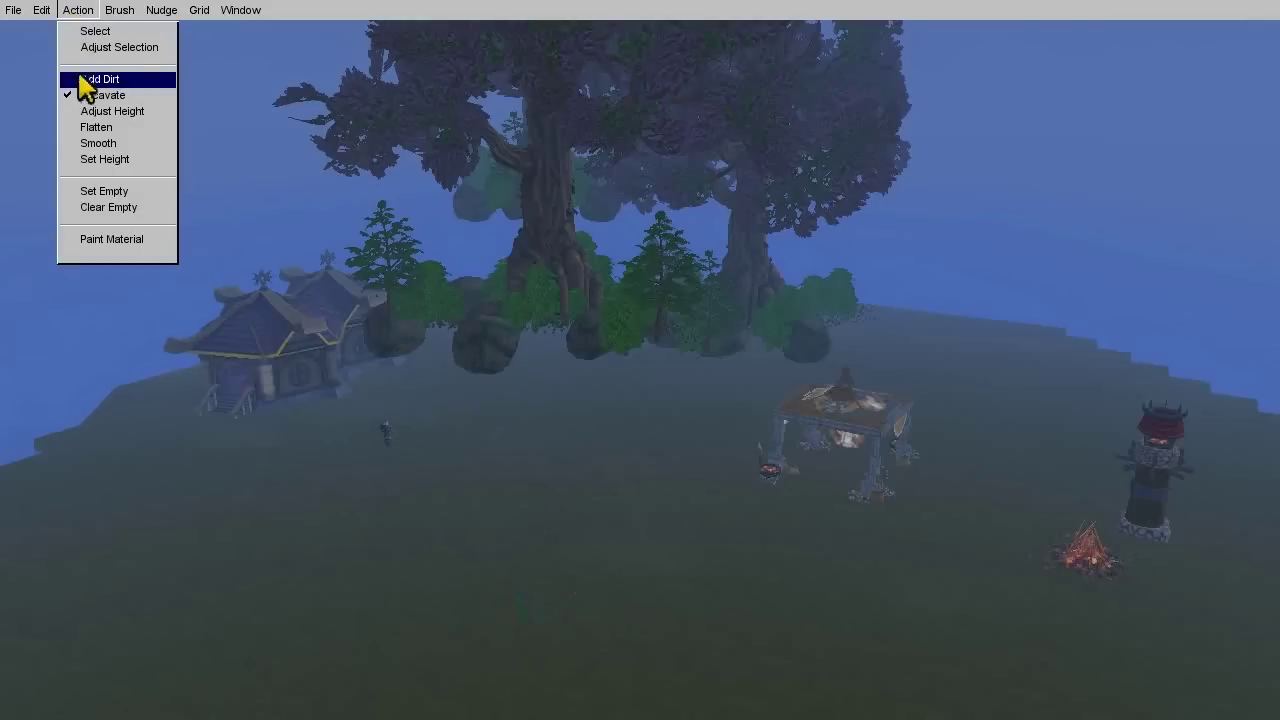
click(78, 113)
mouse_move(544, 556)
mouse_down()
mouse_move(530, 428)
mouse_move(575, 613)
mouse_move(564, 484)
mouse_move(590, 630)
mouse_move(590, 400)
mouse_up()
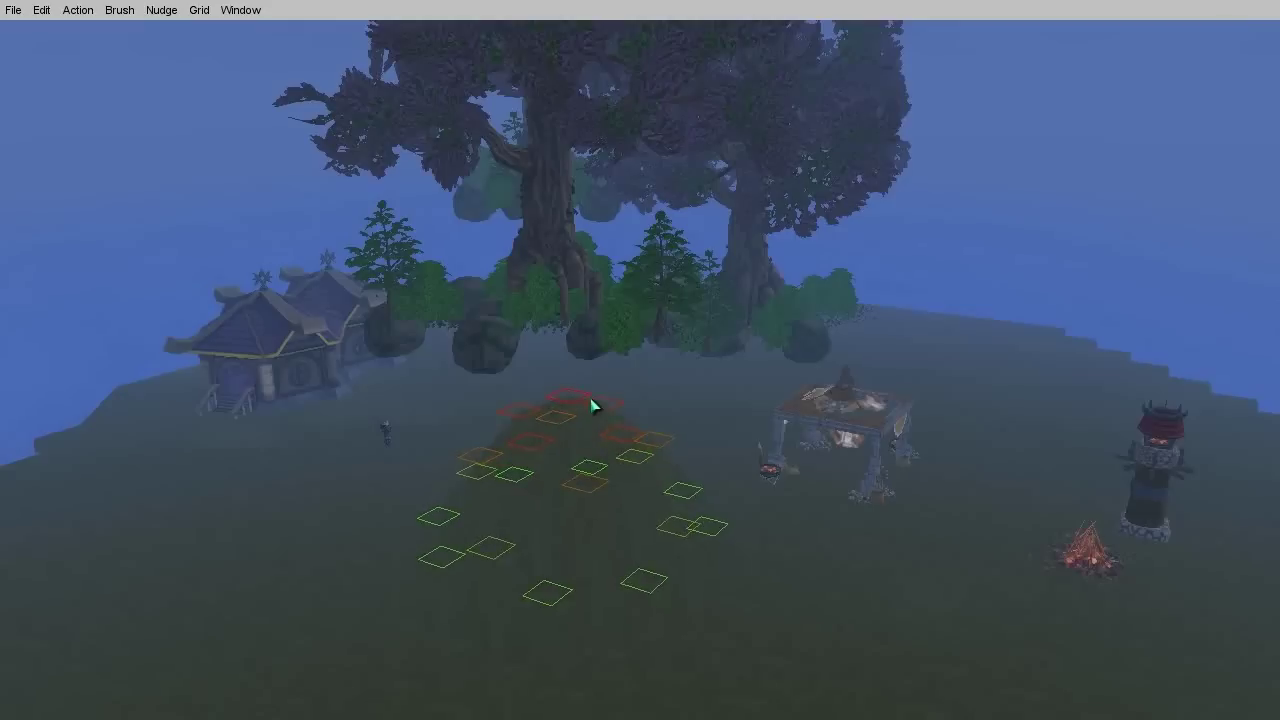
- Choose the Set Height action and set its height value to 25 in the terrain editor settings
click(80, 12)
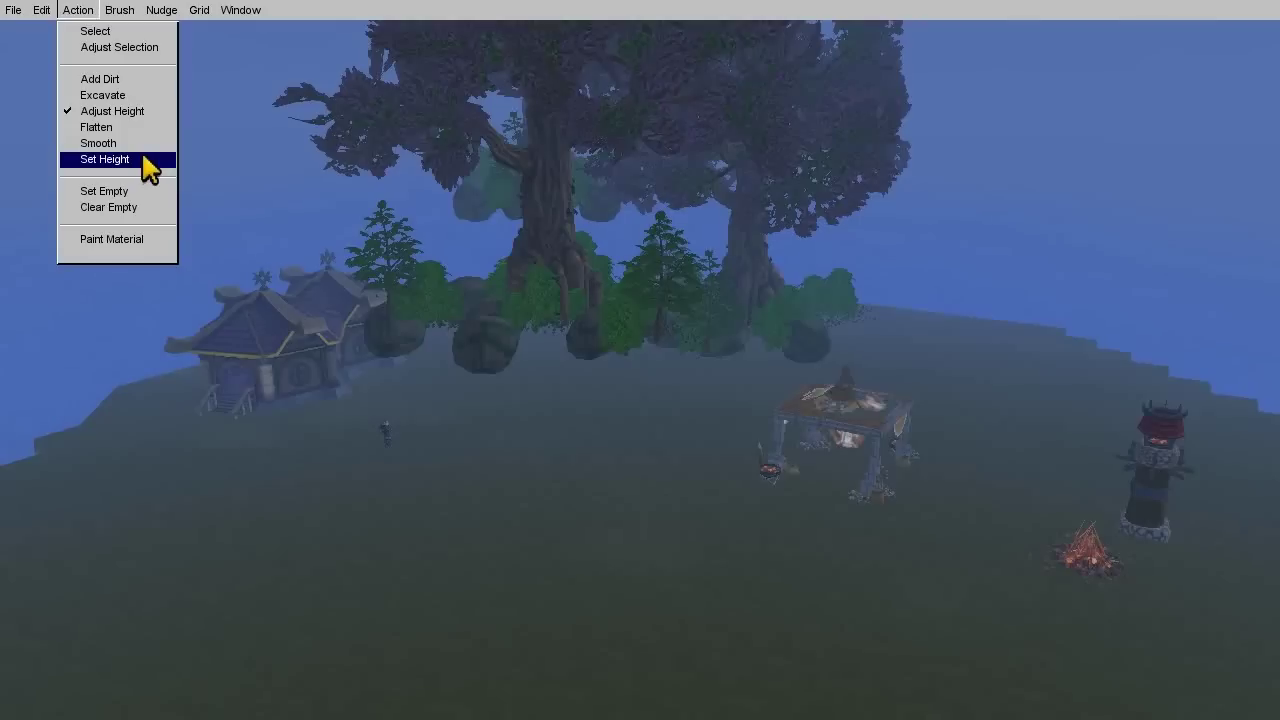
click(105, 159)
click(42, 12)
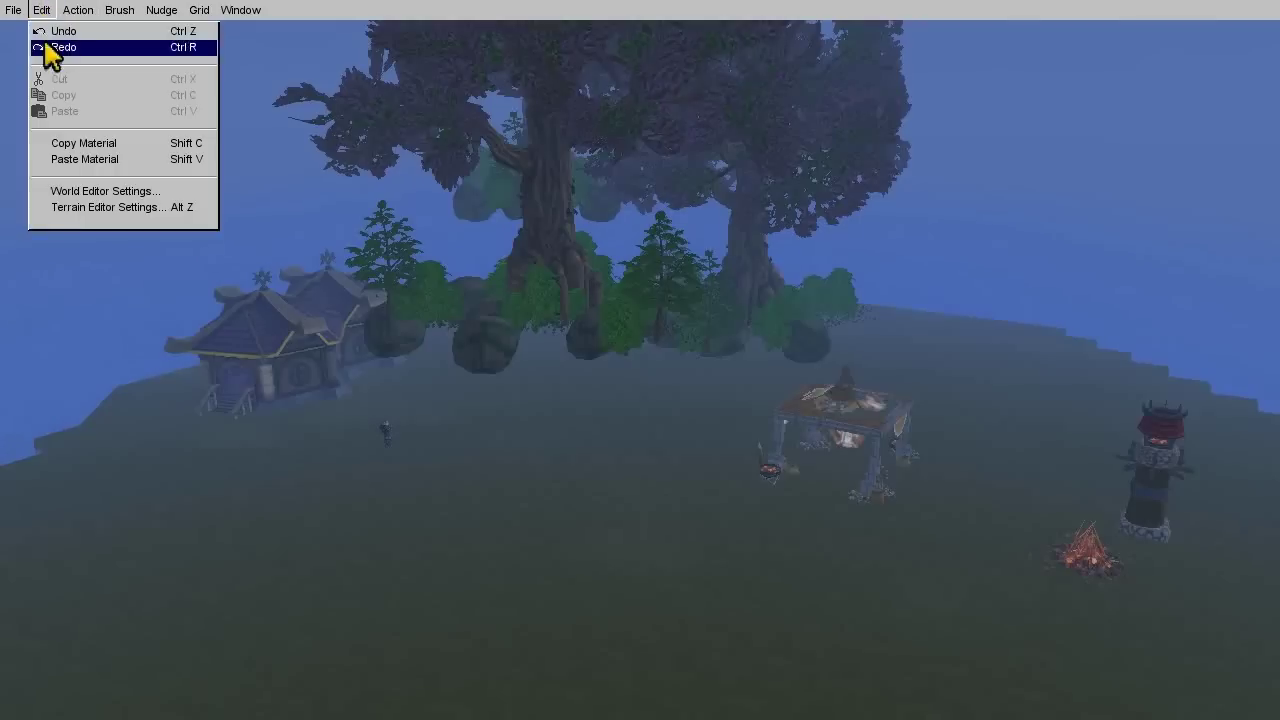
click(60, 207)
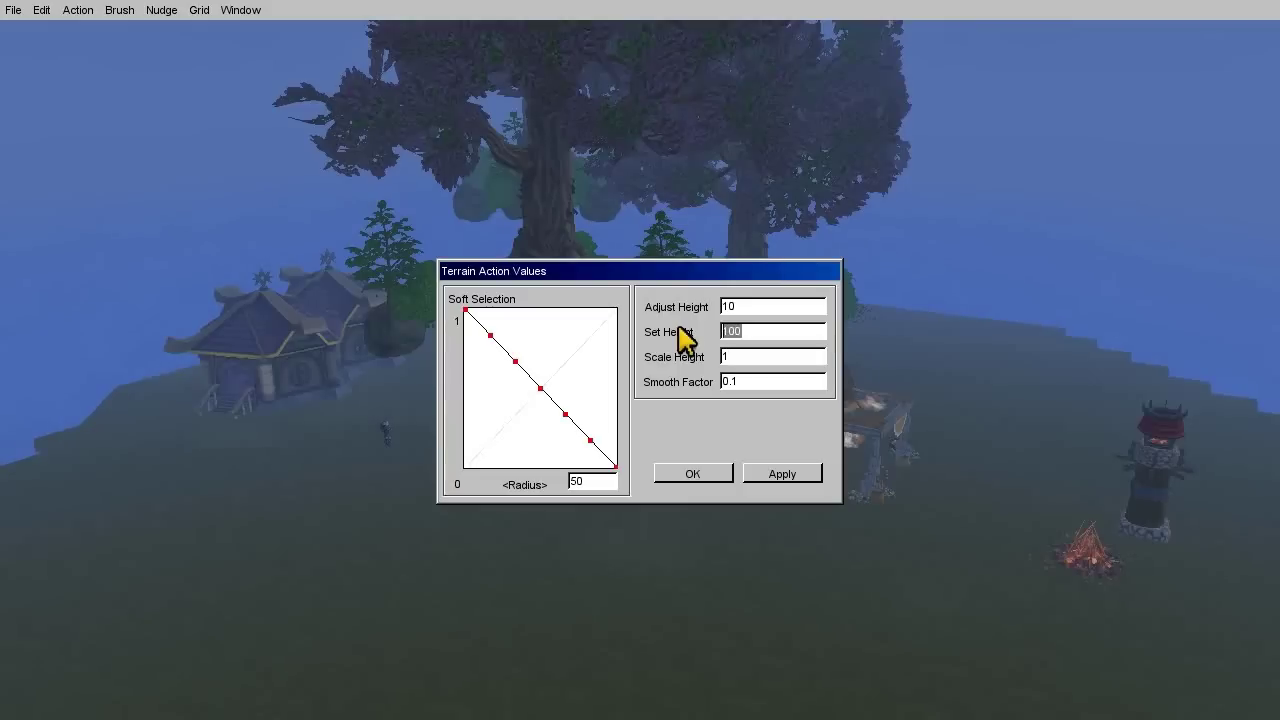
click(692, 474)
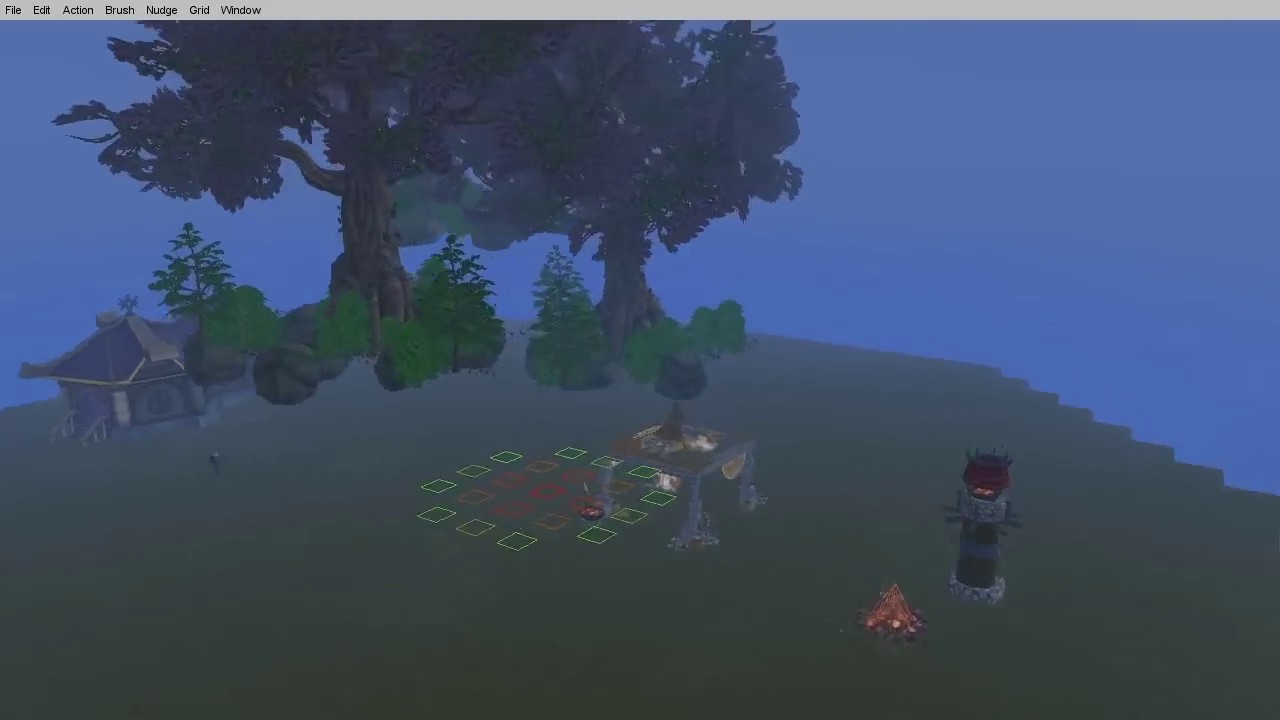
- Raise the terrain beneath the lowest giant tree and its bushes and rocks with the Set Height brush
key(w)
mouse_move(642, 372)
right_down()
mouse_move(642, 430)
mouse_move(642, 372)
right_up()
key(s)
click(596, 418)
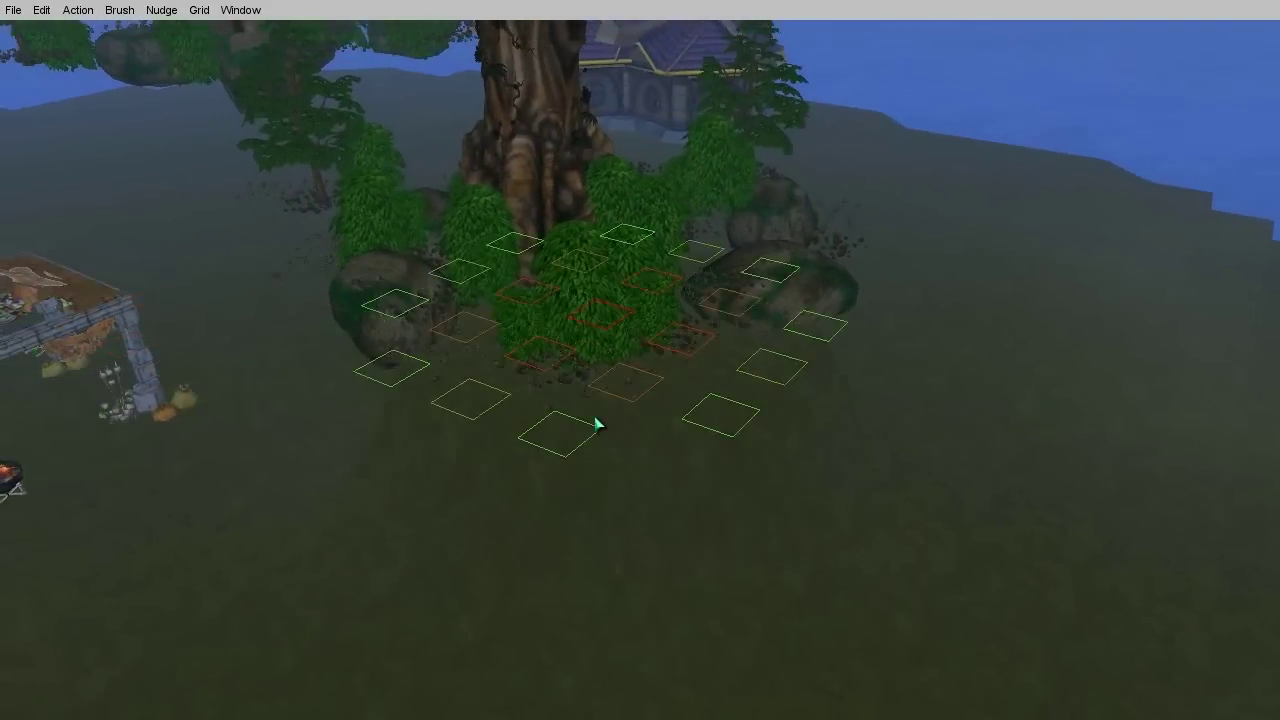
mouse_move(596, 418)
right_down()
mouse_move(615, 460)
mouse_move(620, 560)
mouse_move(605, 400)
mouse_move(625, 500)
mouse_move(540, 430)
mouse_move(480, 510)
mouse_move(410, 480)
right_up()
key(w)
key(s)
key(w)
key(s)
key(s)
- Enter a new Set Height value in the terrain editor settings for the next tree group
key(a)
right_drag(646, 351, 780, 350)
key(s)
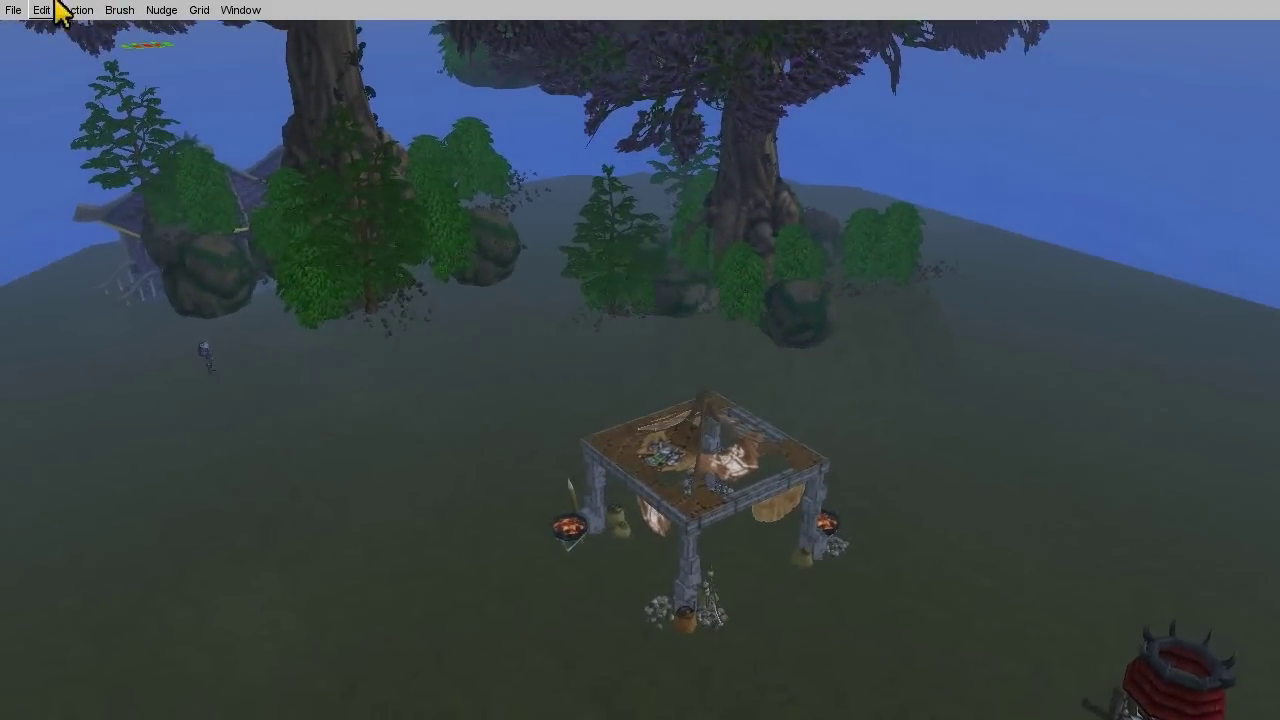
click(44, 10)
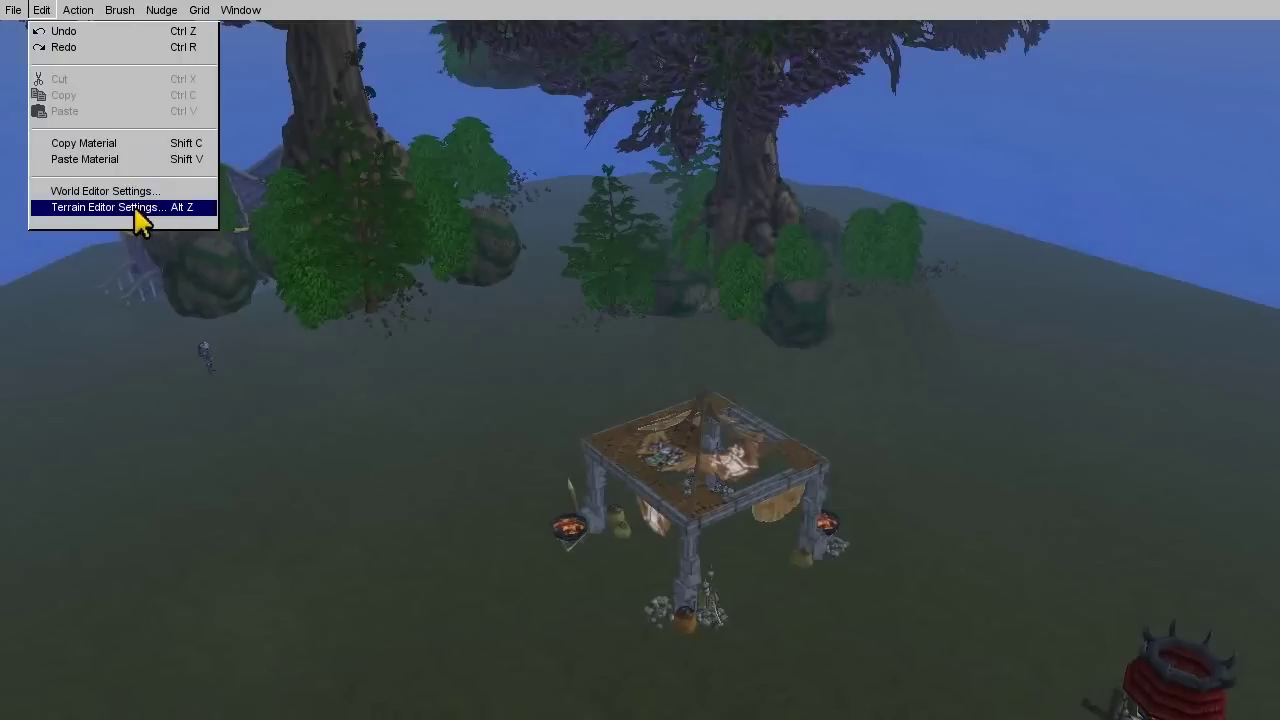
click(143, 208)
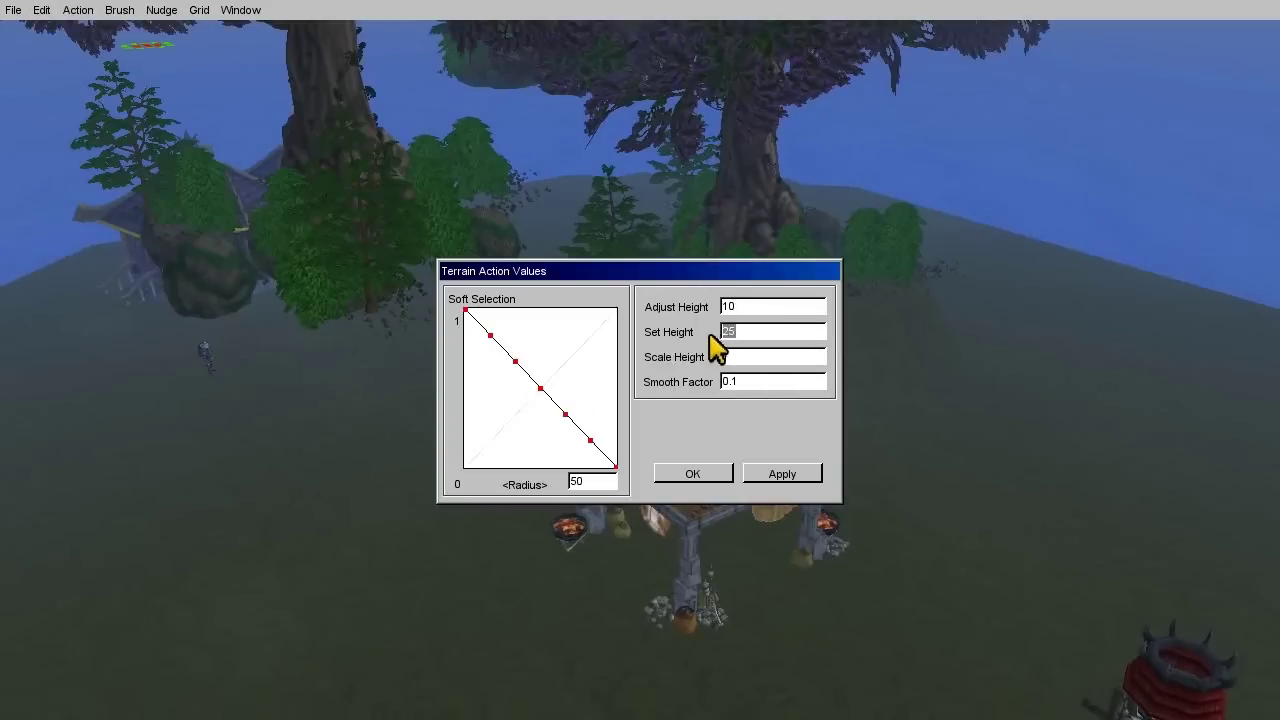
click(702, 475)
- Build a flat-topped hill beneath the next floating tree group with the Set Height brush
key(w)
mouse_move(318, 400)
right_down()
mouse_move(250, 402)
mouse_move(265, 450)
mouse_move(315, 470)
right_up()
right_drag(585, 465, 590, 465)
click(669, 409)
key(w)
mouse_move(669, 409)
right_down()
mouse_move(769, 409)
mouse_move(700, 412)
mouse_move(665, 360)
mouse_move(380, 375)
mouse_move(440, 370)
right_up()
key(s)
click(529, 367)
key(w)
key(s)
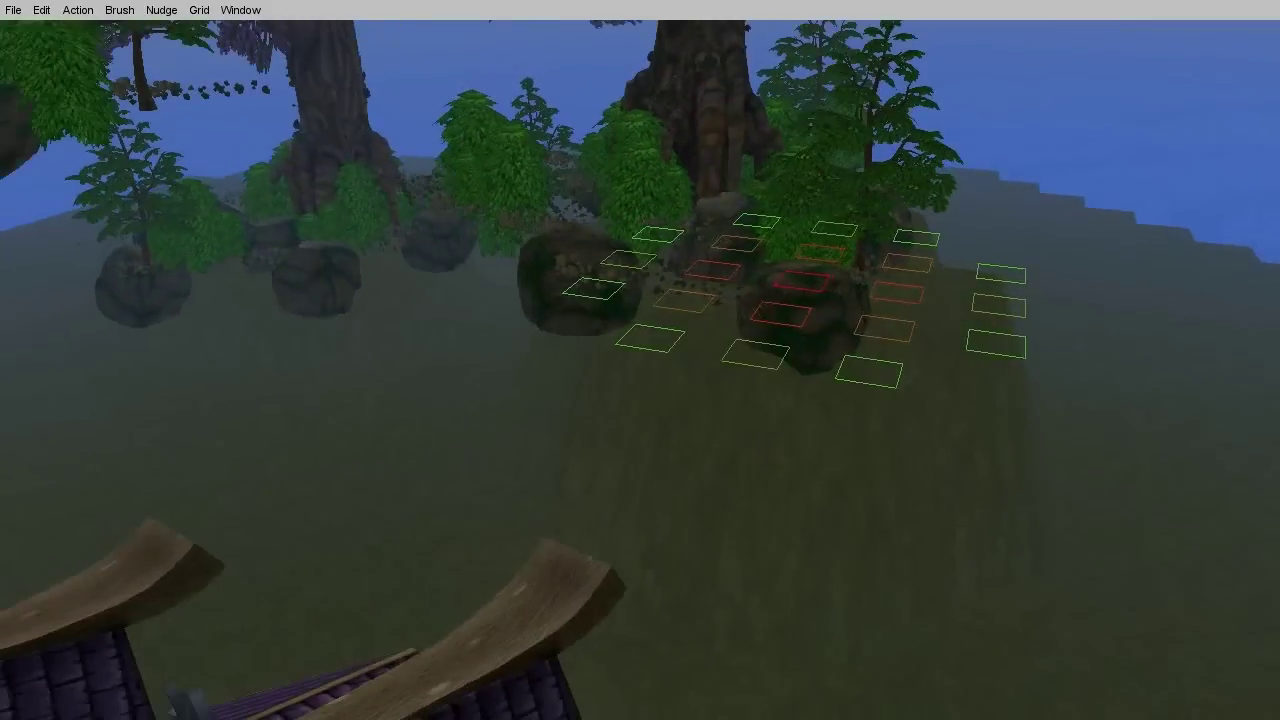
click(588, 357)
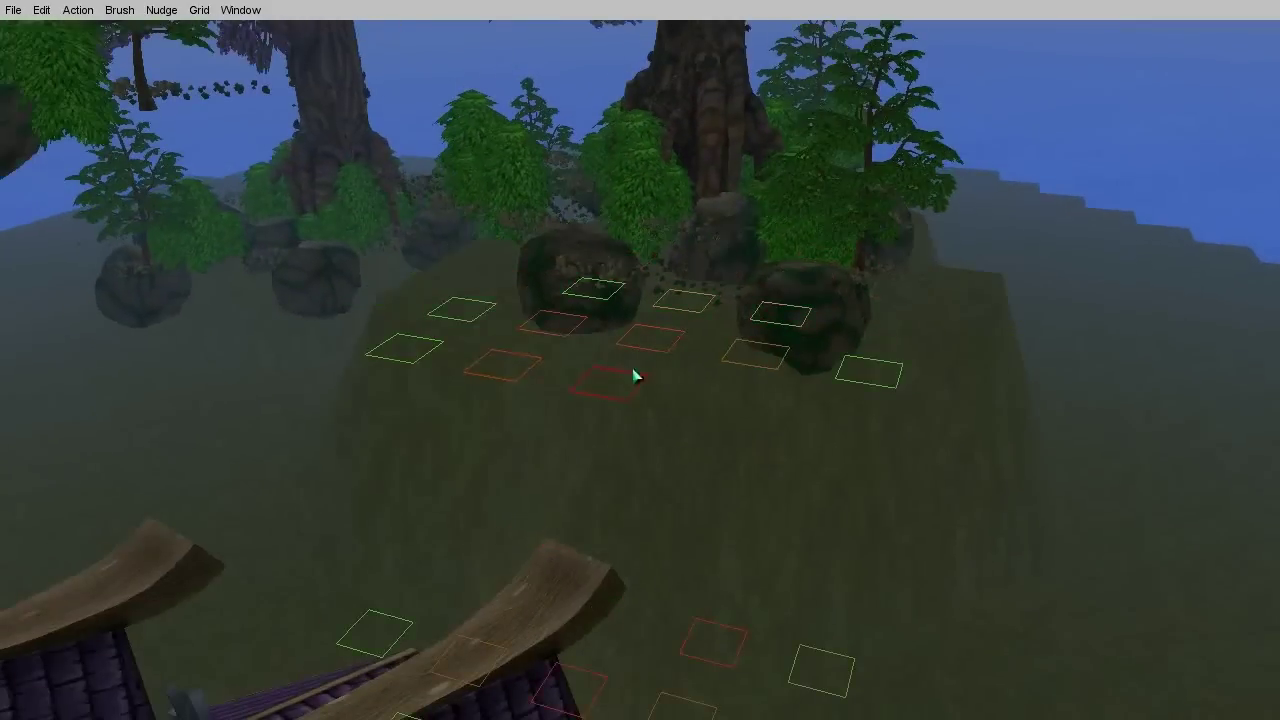
right_drag(697, 373, 290, 373)
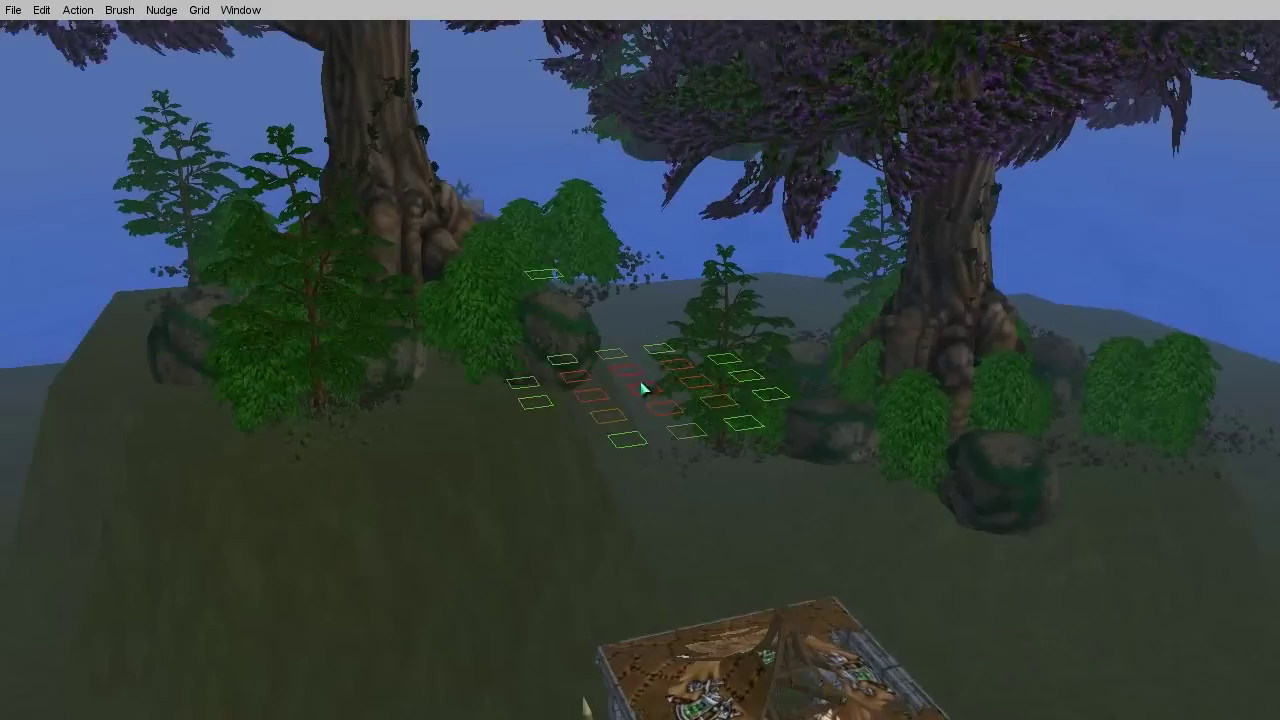
click(608, 466)
- Try raising the terrain under the highest tree group with a Set Height value of 40, and undo it
mouse_move(606, 447)
right_down()
mouse_move(926, 440)
mouse_move(922, 465)
right_up()
key(v)
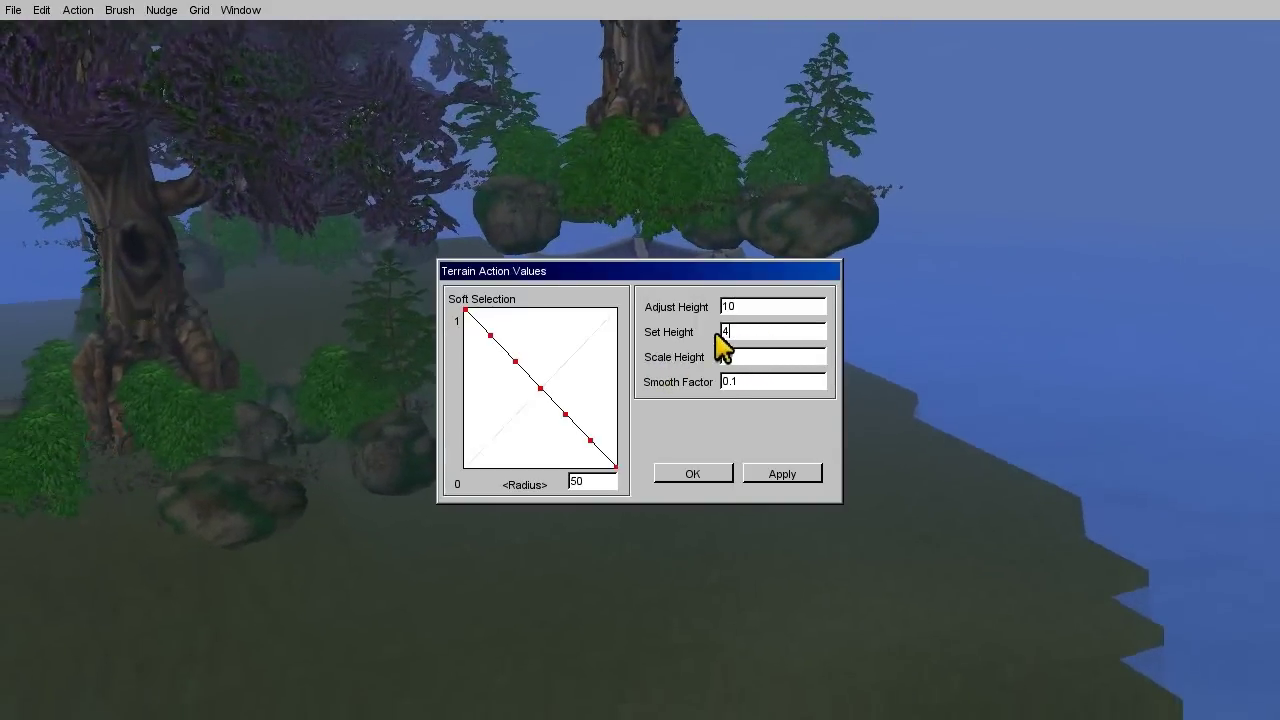
click(697, 474)
right_drag(694, 454, 564, 450)
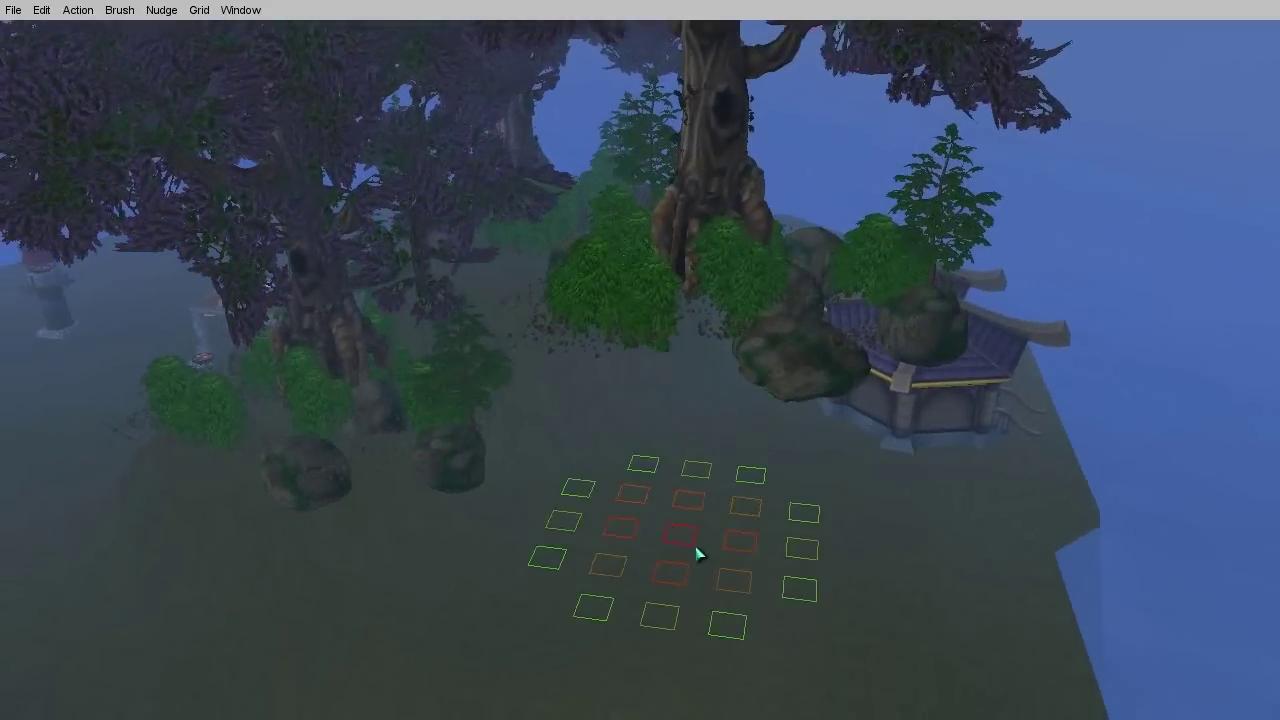
click(698, 555)
right_drag(698, 505, 643, 378)
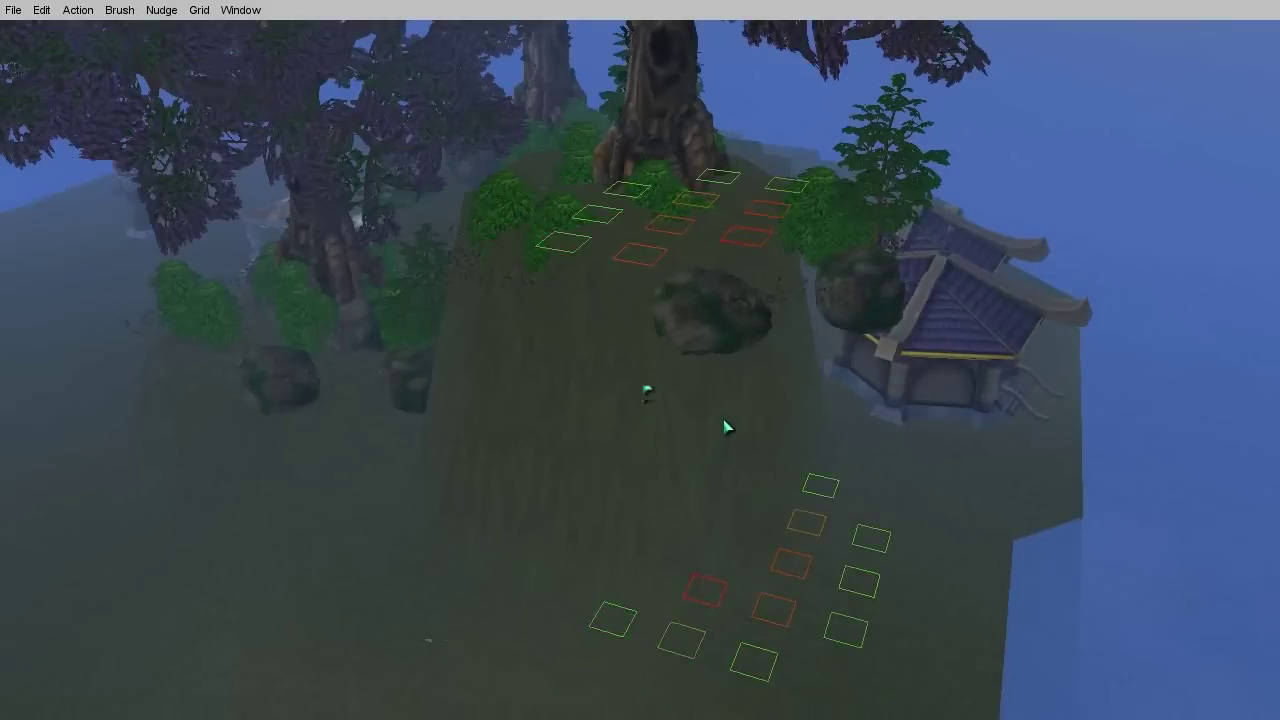
key(ctrl+z)
- Set the Set Height value to 35 and raise the terrain beneath the highest tree group
key(v)
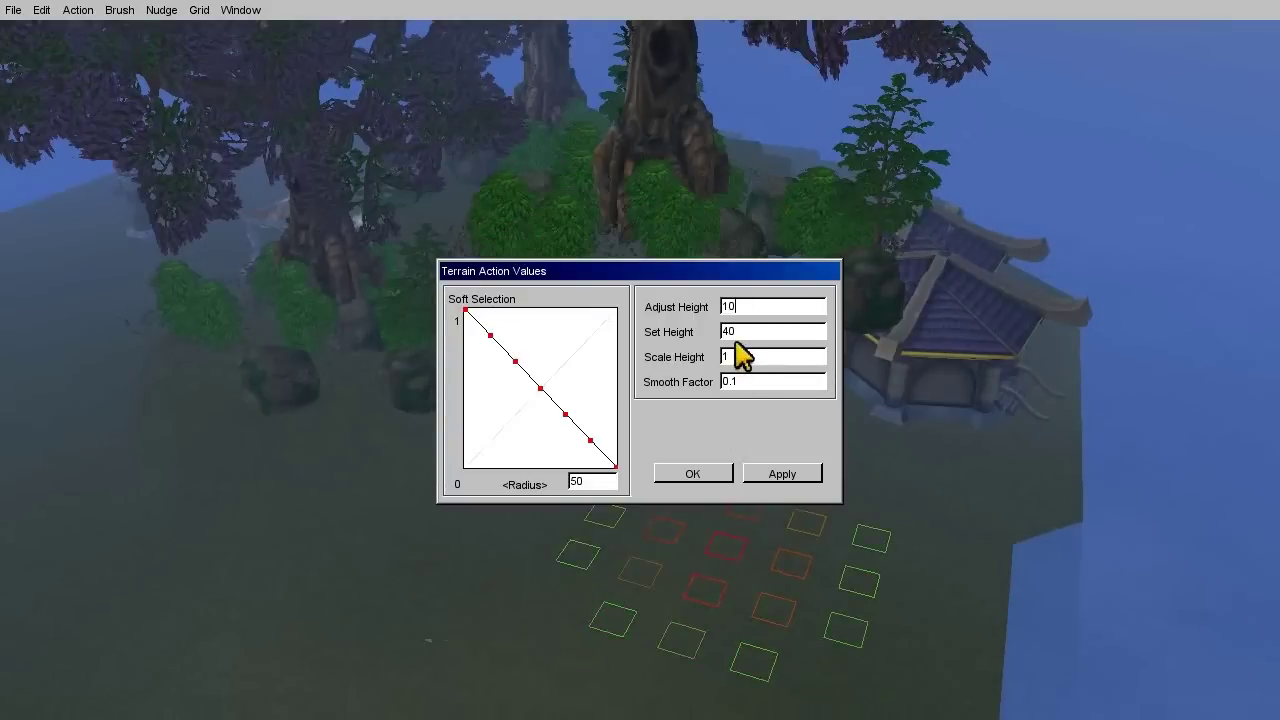
click(697, 480)
right_drag(697, 480, 597, 379)
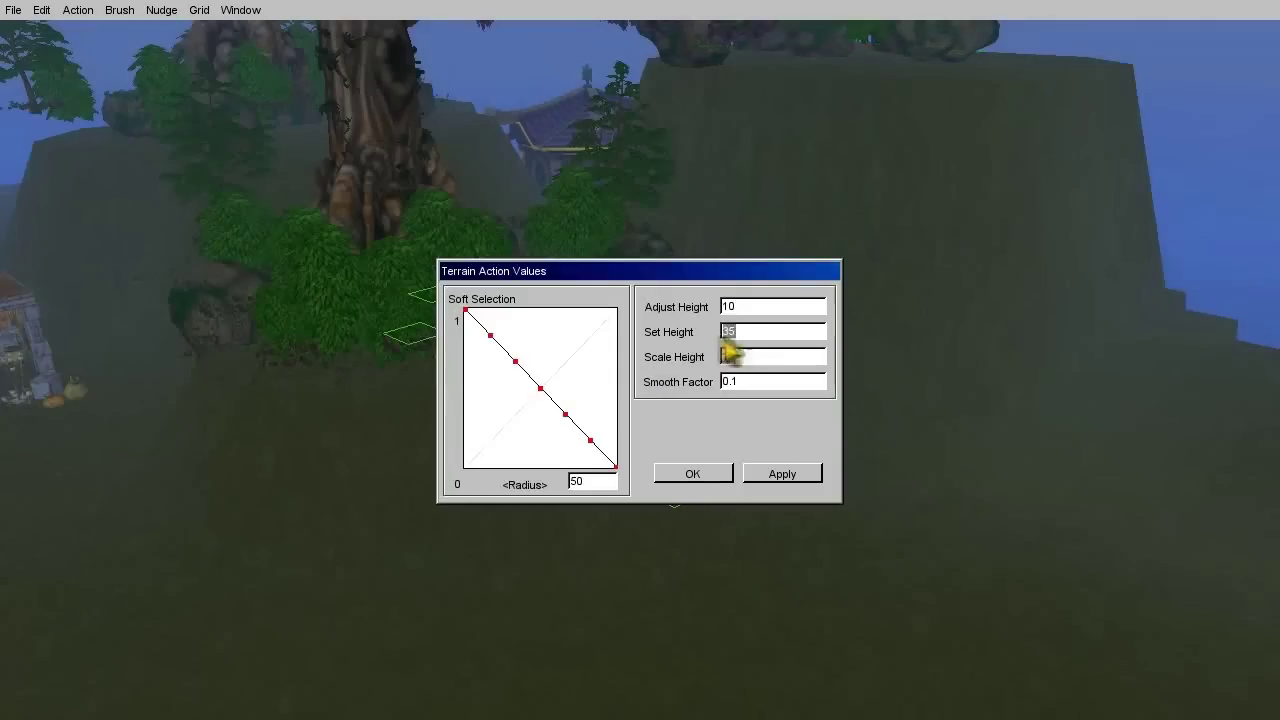
- Set the Set Height value to 20 and shape the ground around the giant tree nearest the orc hut
click(674, 471)
right_drag(680, 486, 725, 415)
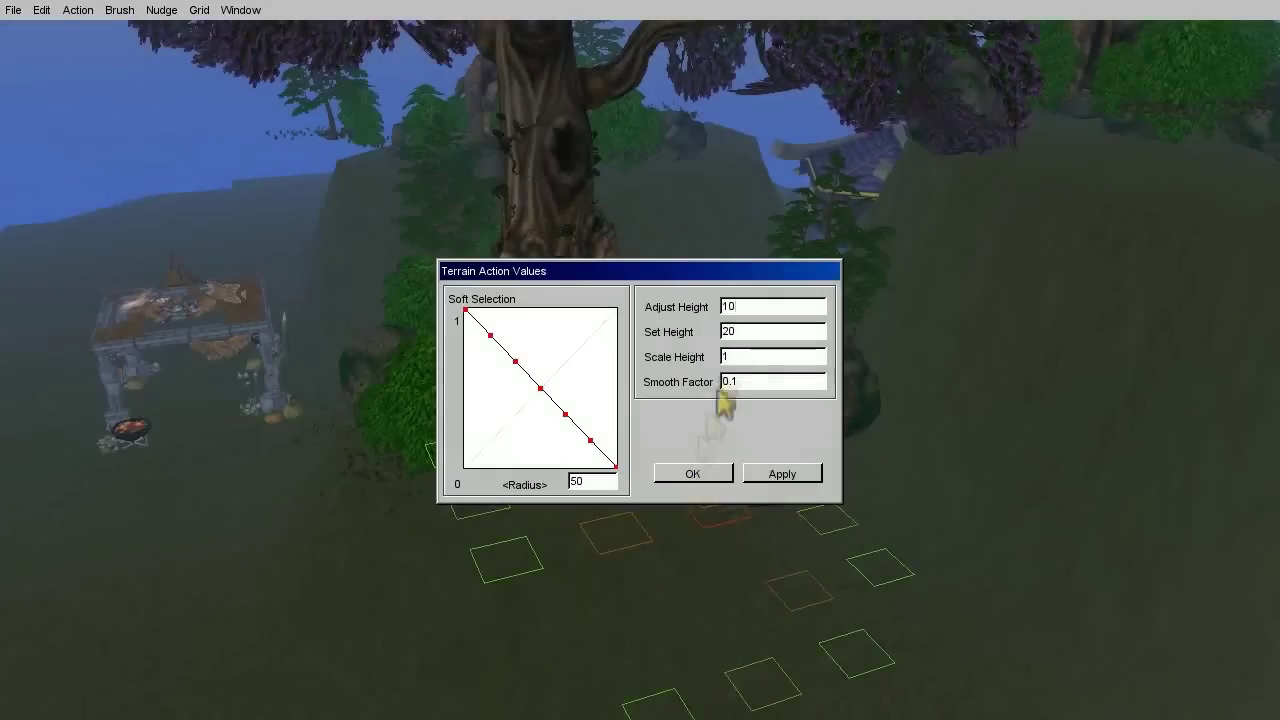
click(693, 474)
right_drag(695, 485, 720, 440)
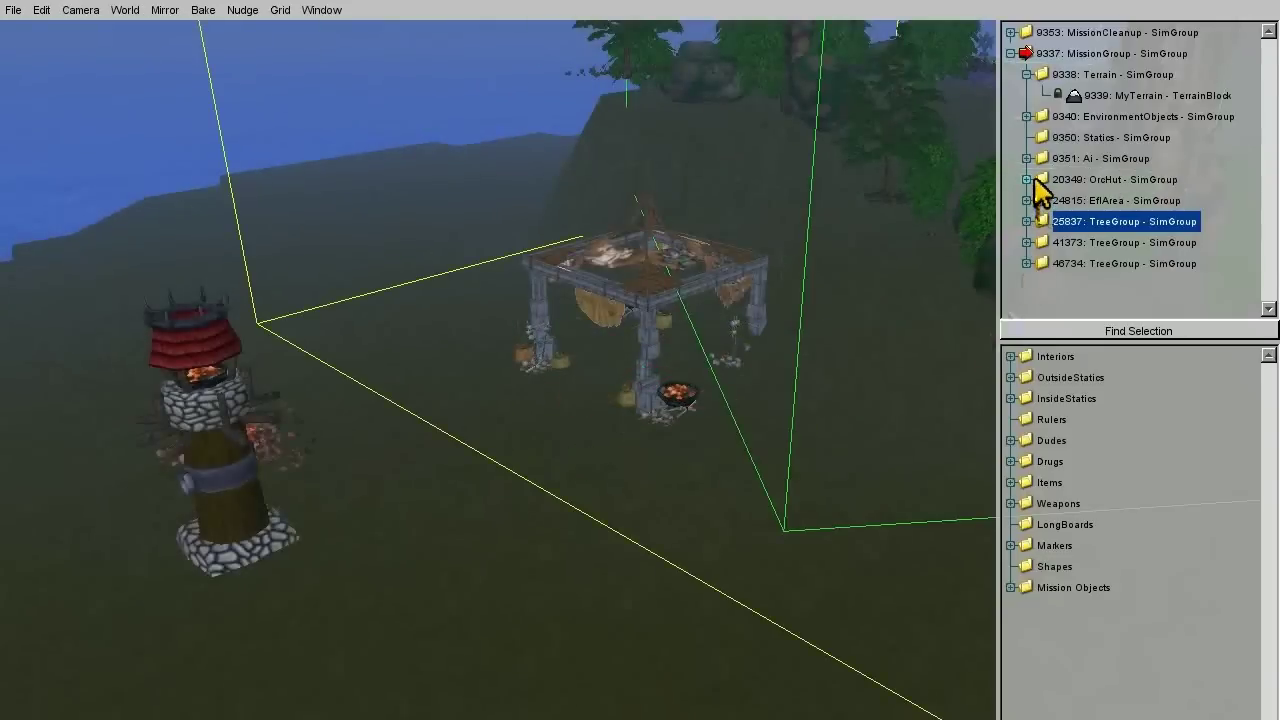
- Select every object in the OrcHut group, from the stone hut to the orc tower, and shift them together across the ground
click(1029, 180)
click(1106, 201)
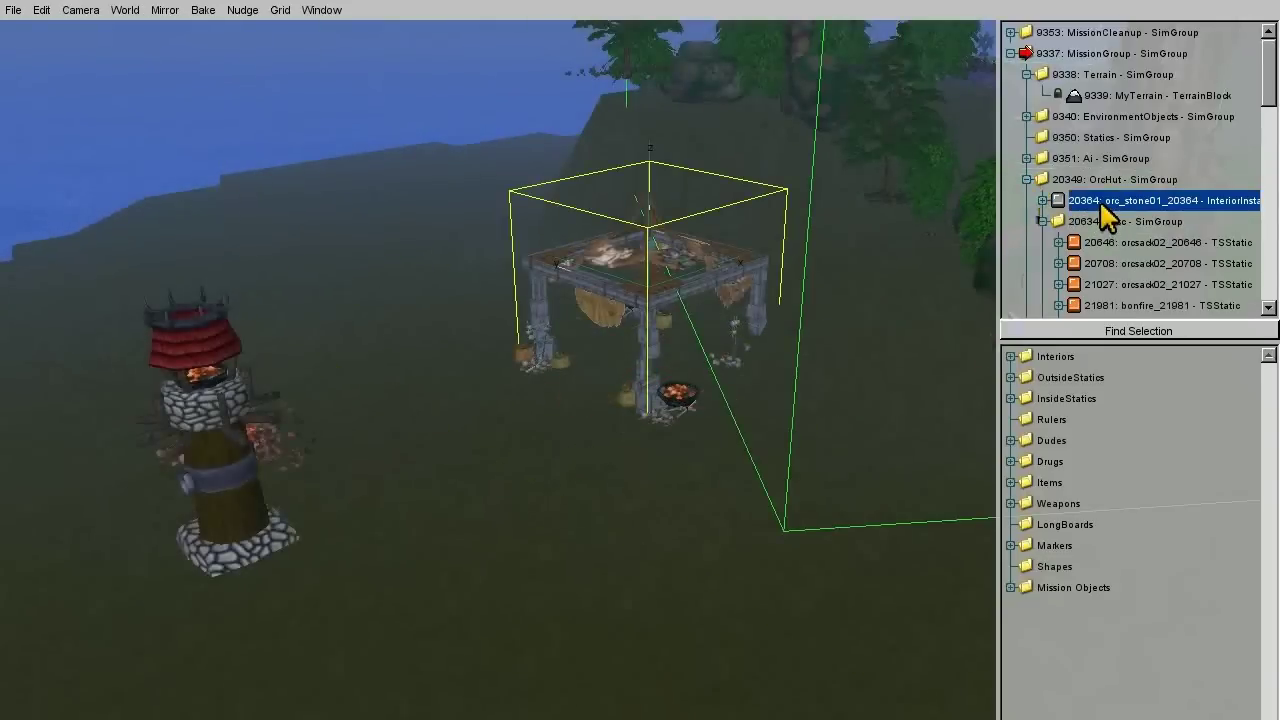
scroll(1106, 218, down, 10)
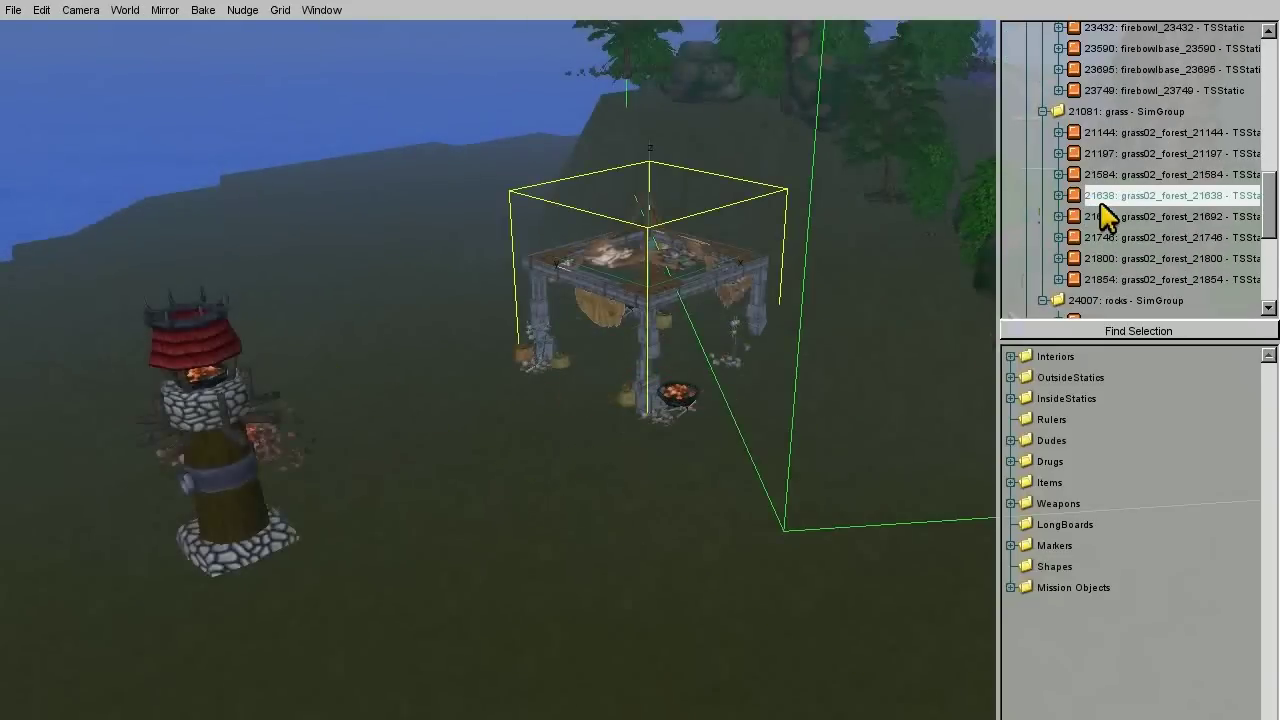
scroll(1106, 218, down, 4)
shift+click(1106, 224)
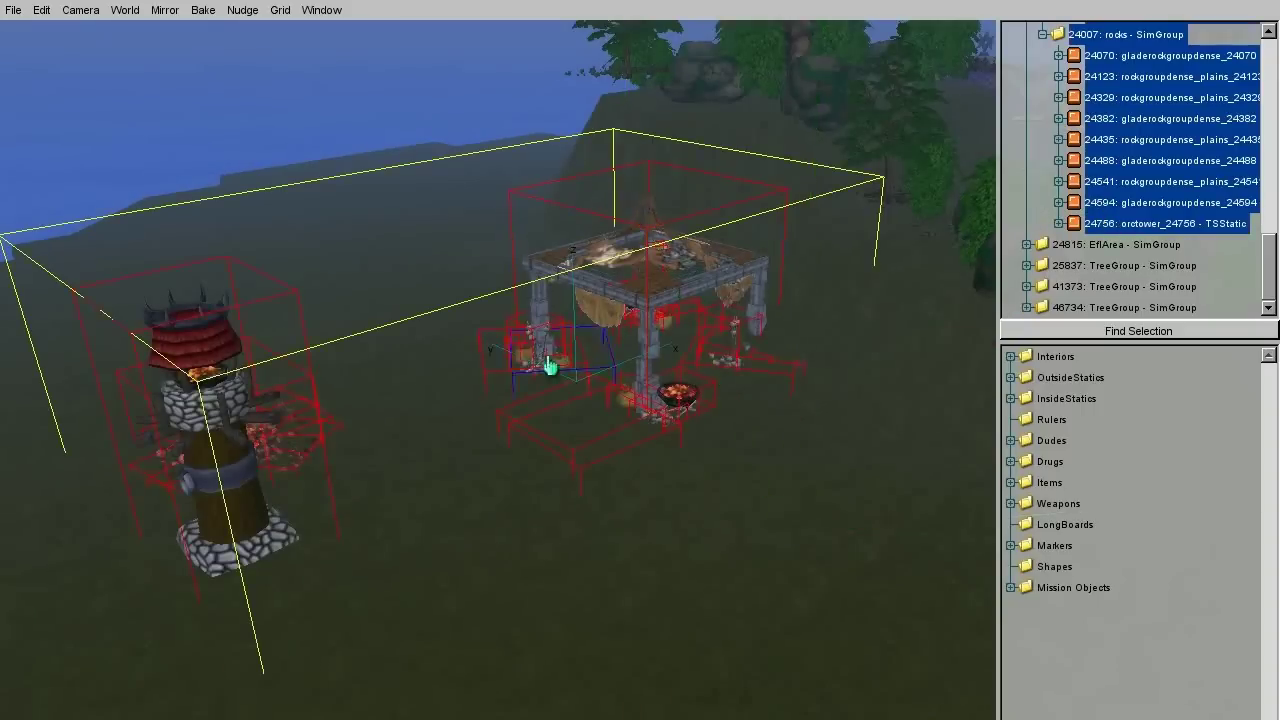
drag(610, 378, 526, 400)
right_drag(517, 404, 637, 385)
drag(636, 385, 551, 347)
- Switch to the terrain editor and change the brush action from Set Height to Smooth
key(w)
right_drag(551, 347, 605, 295)
key(s)
key(s)
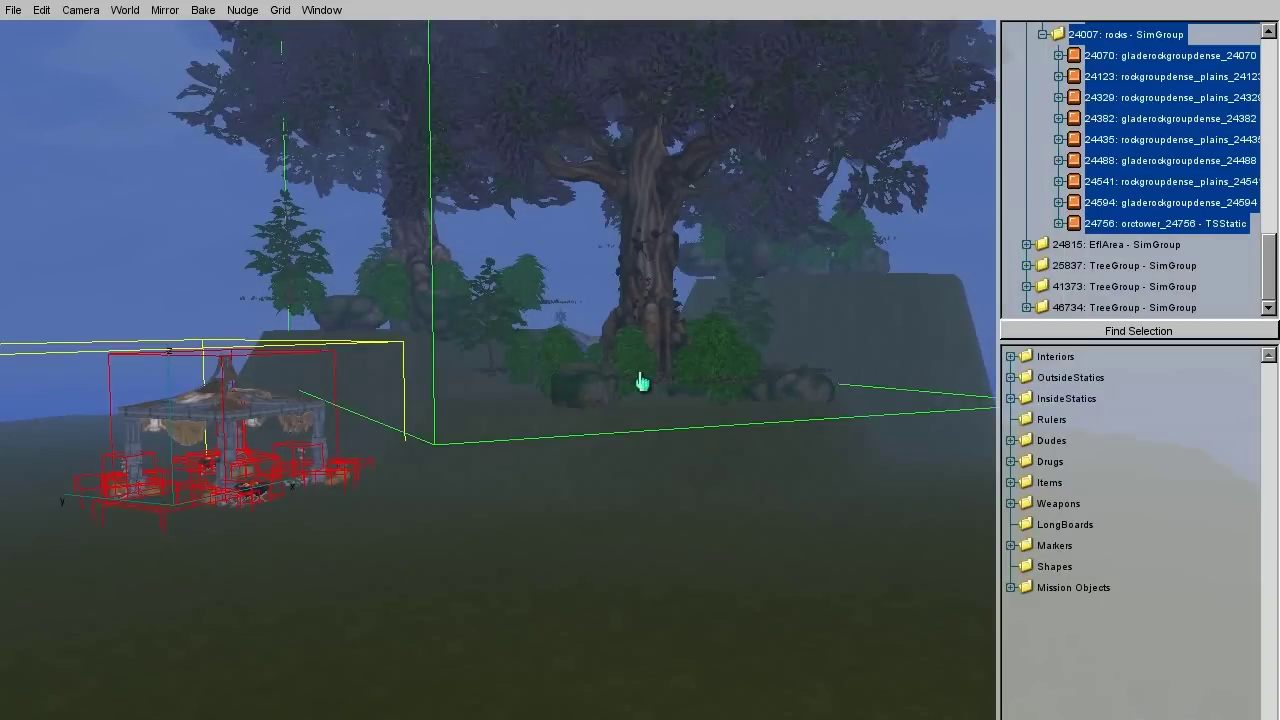
right_drag(642, 382, 650, 432)
key(w)
key(s)
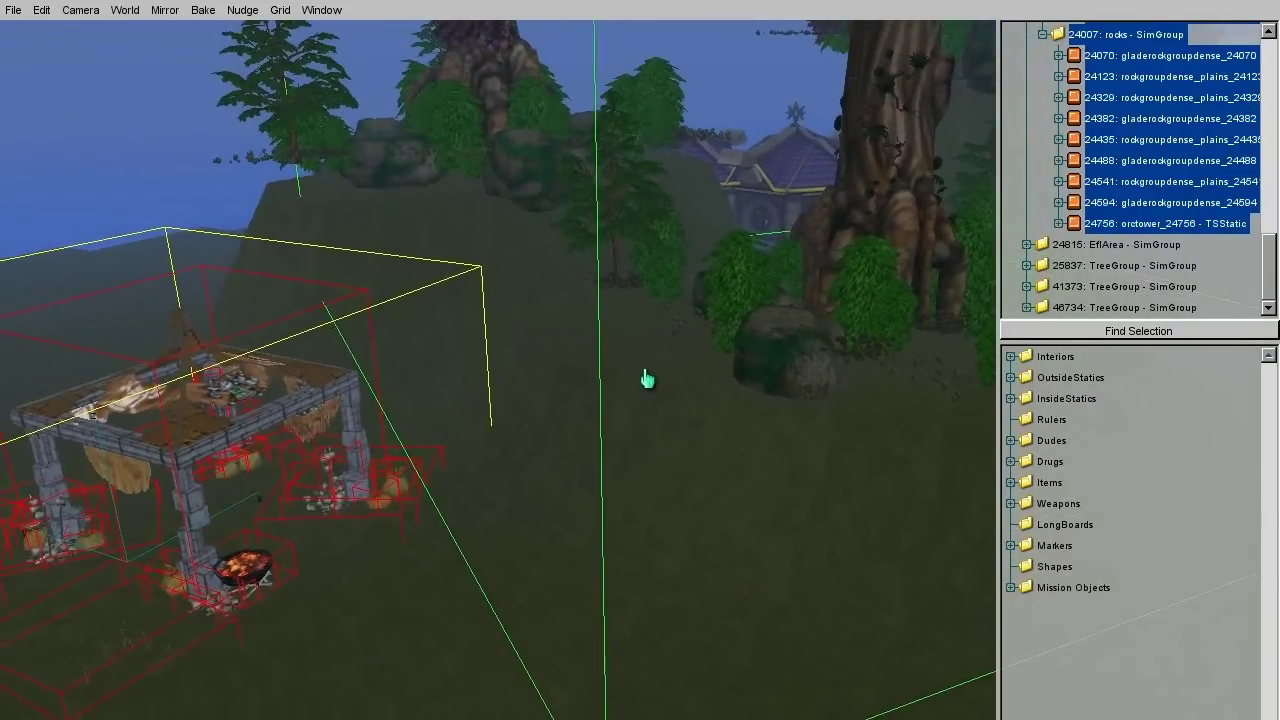
key(F6)
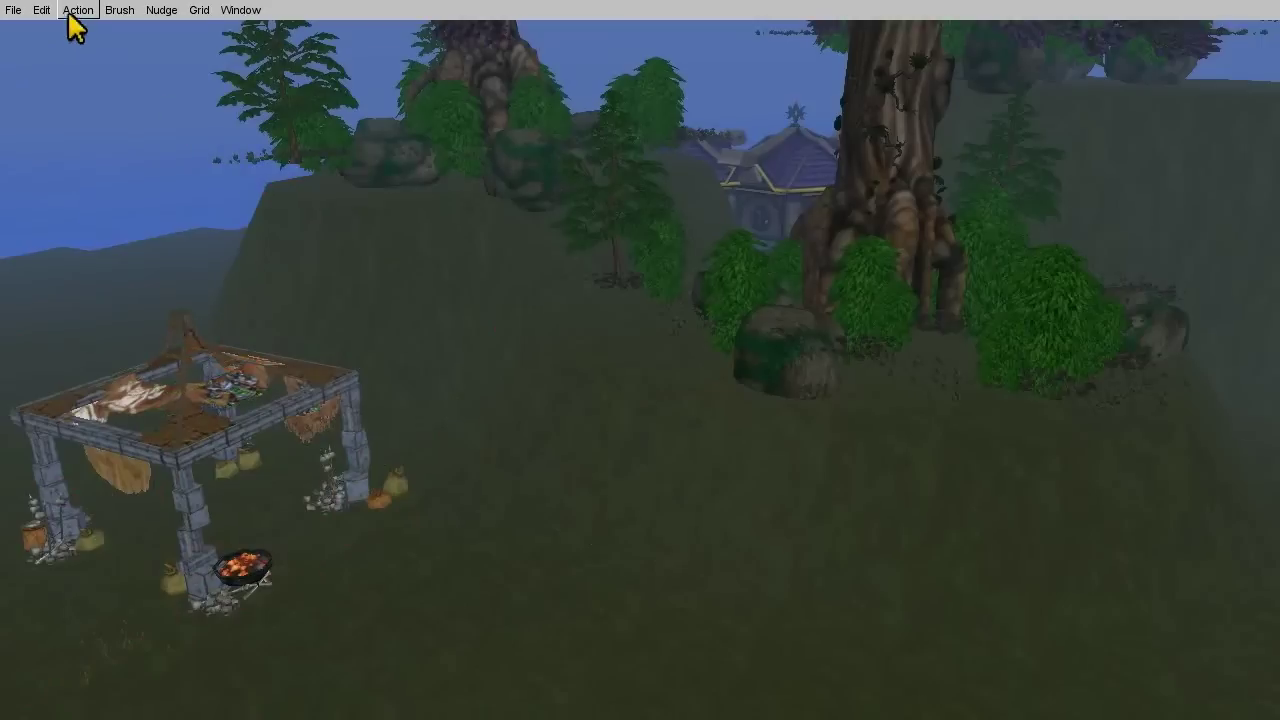
click(77, 12)
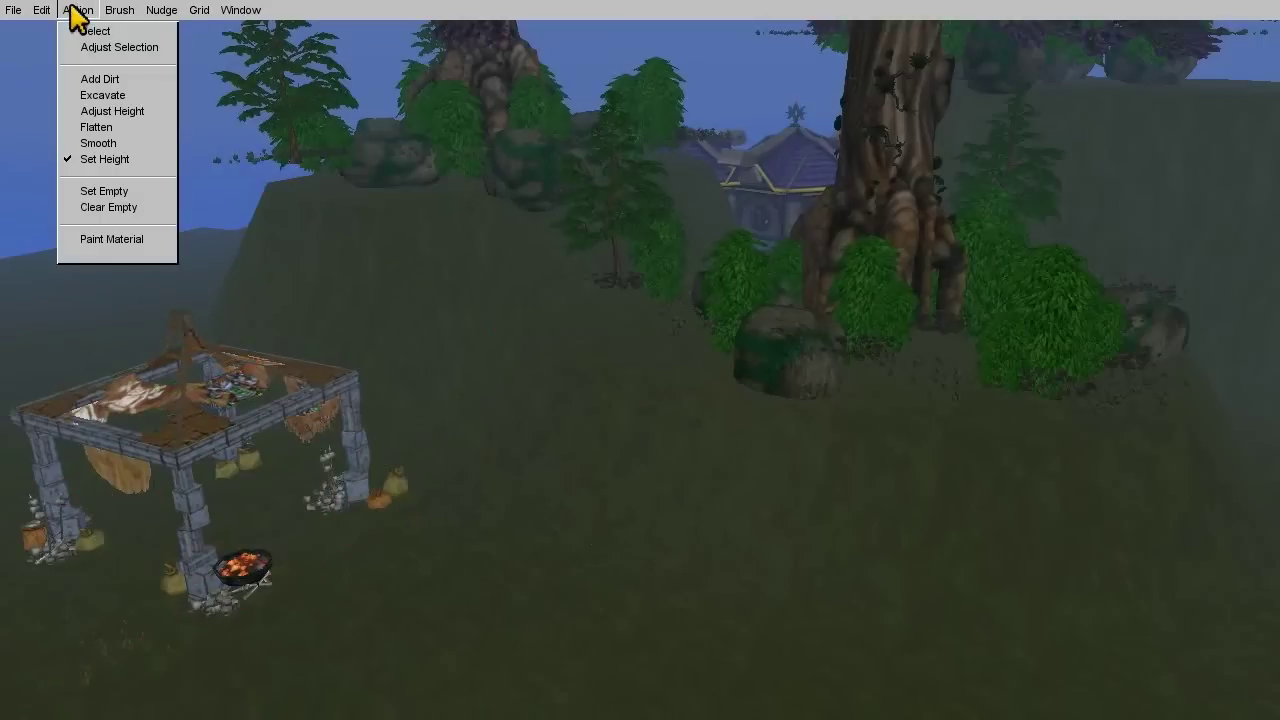
click(97, 143)
right_drag(413, 437, 388, 462)
key(s)
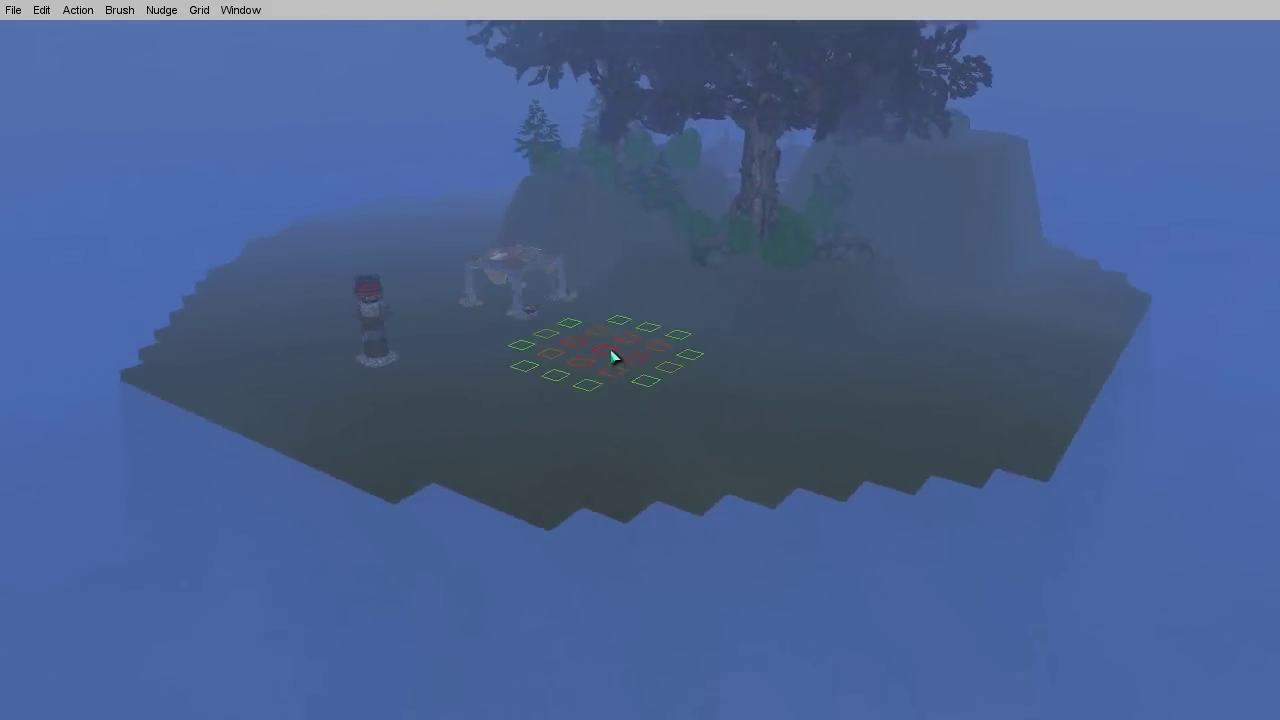
- Smooth the terrain around the island's jagged outer edge and the steep hill slopes with the brush
right_drag(613, 356, 618, 434)
mouse_move(618, 434)
mouse_down()
mouse_move(857, 426)
mouse_move(197, 222)
mouse_up()
right_drag(197, 222, 640, 560)
mouse_move(640, 560)
mouse_down()
mouse_move(541, 527)
mouse_move(277, 371)
mouse_up()
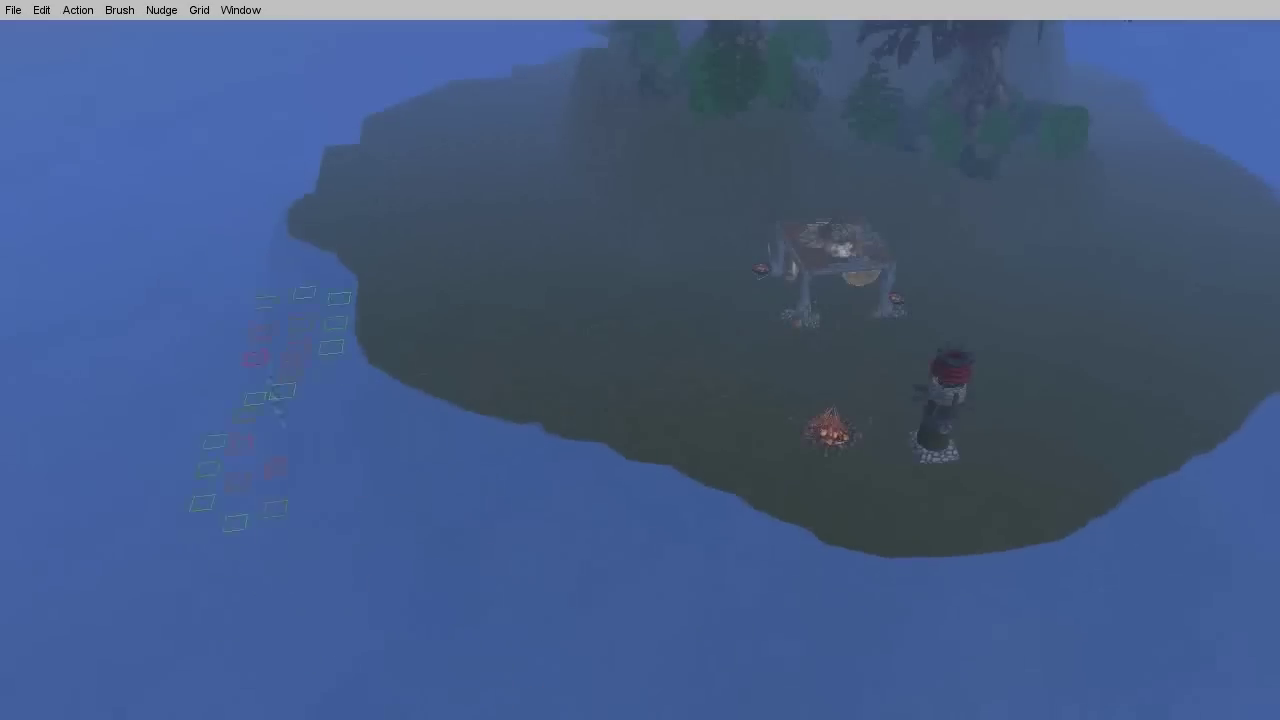
right_drag(277, 371, 400, 330)
drag(400, 330, 266, 340)
right_drag(266, 340, 500, 460)
mouse_move(500, 460)
mouse_down()
mouse_move(357, 466)
mouse_move(330, 300)
mouse_up()
mouse_move(330, 300)
right_down()
mouse_move(300, 340)
mouse_move(405, 300)
right_up()
drag(405, 300, 520, 300)
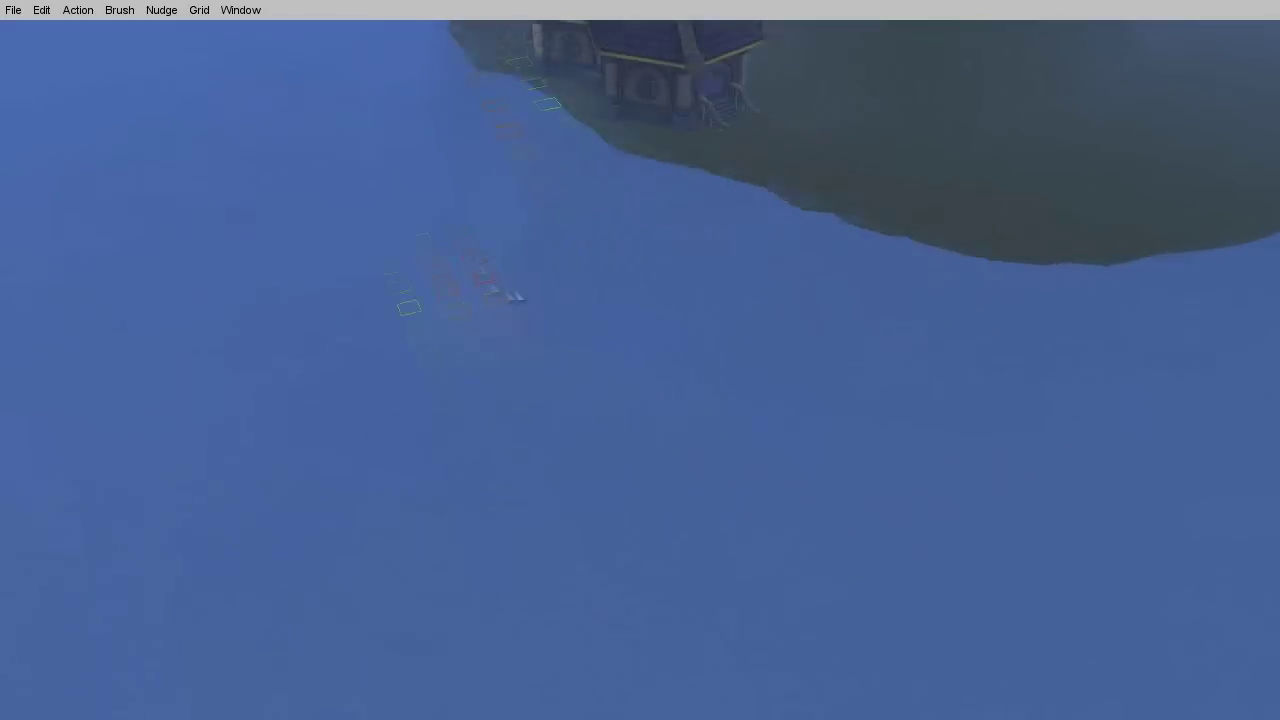
right_drag(520, 300, 448, 400)
drag(448, 400, 620, 300)
right_drag(620, 300, 700, 430)
drag(700, 430, 826, 446)
mouse_move(830, 440)
middle_down()
mouse_move(591, 437)
mouse_move(850, 600)
mouse_move(606, 517)
mouse_move(915, 645)
mouse_move(786, 426)
mouse_move(686, 529)
mouse_move(730, 370)
mouse_move(680, 450)
mouse_move(640, 420)
mouse_move(700, 380)
mouse_move(660, 480)
mouse_move(609, 383)
mouse_move(551, 434)
mouse_move(649, 374)
mouse_move(556, 380)
mouse_move(637, 400)
mouse_move(737, 294)
mouse_move(774, 374)
mouse_move(968, 402)
mouse_move(689, 403)
mouse_move(723, 489)
mouse_move(641, 361)
mouse_move(778, 392)
middle_up()
mouse_move(428, 232)
middle_down()
mouse_move(606, 298)
mouse_move(723, 443)
mouse_move(634, 523)
mouse_move(905, 365)
middle_up()
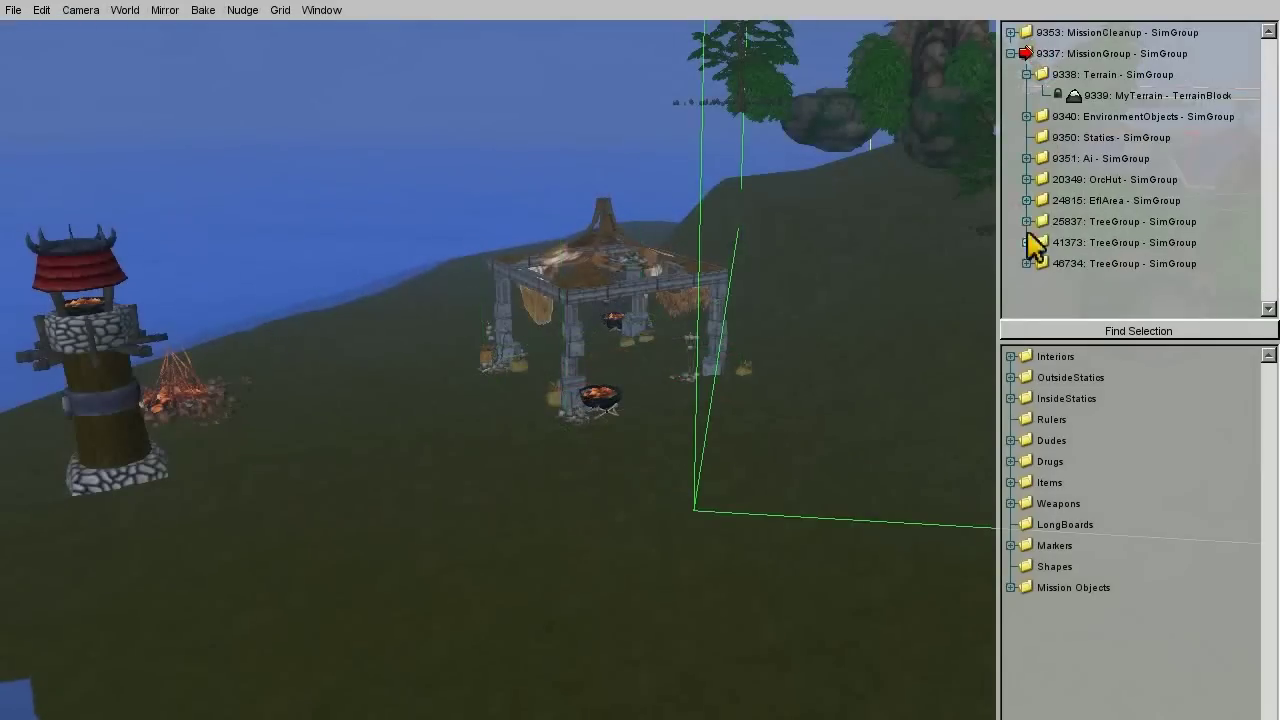
- Reselect all objects of the OrcHut group in the world editor and adjust their height to about z 19.4 over the smoothed ground
shift+click(1097, 224)
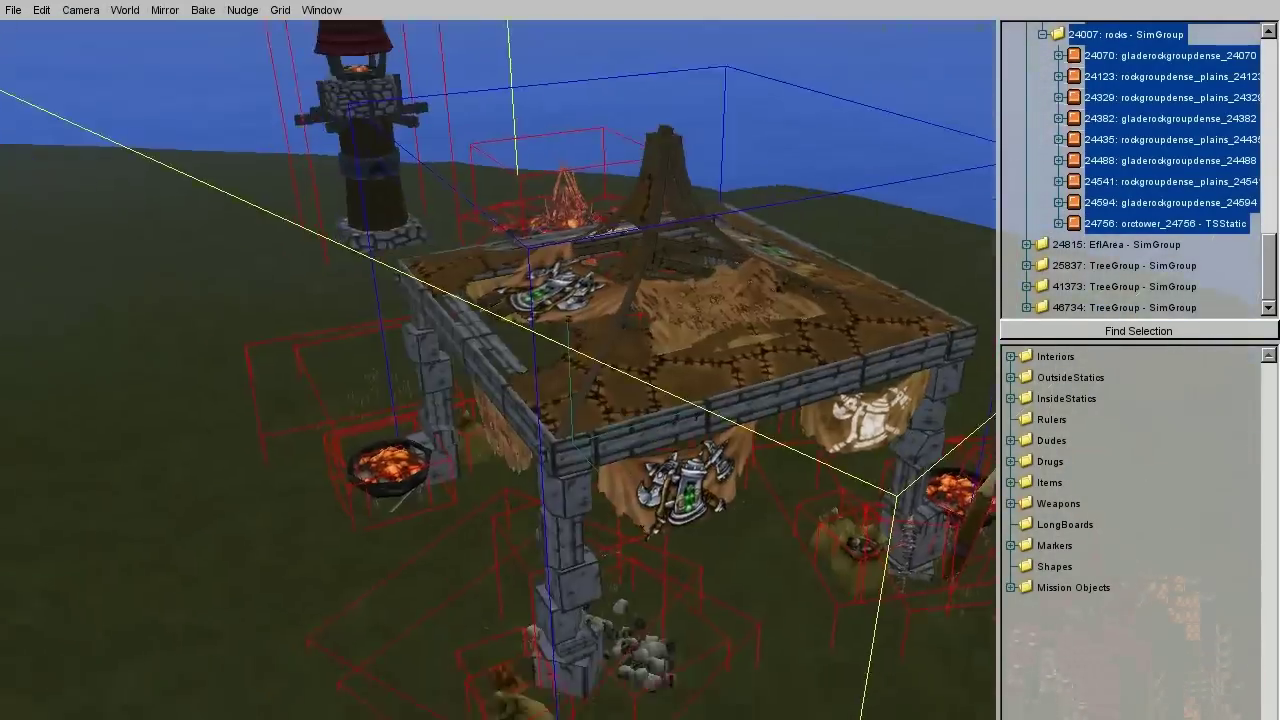
right_drag(668, 352, 641, 382)
key(s)
mouse_move(697, 315)
right_down()
mouse_move(706, 356)
mouse_move(698, 318)
right_up()
key(w)
drag(610, 322, 609, 321)
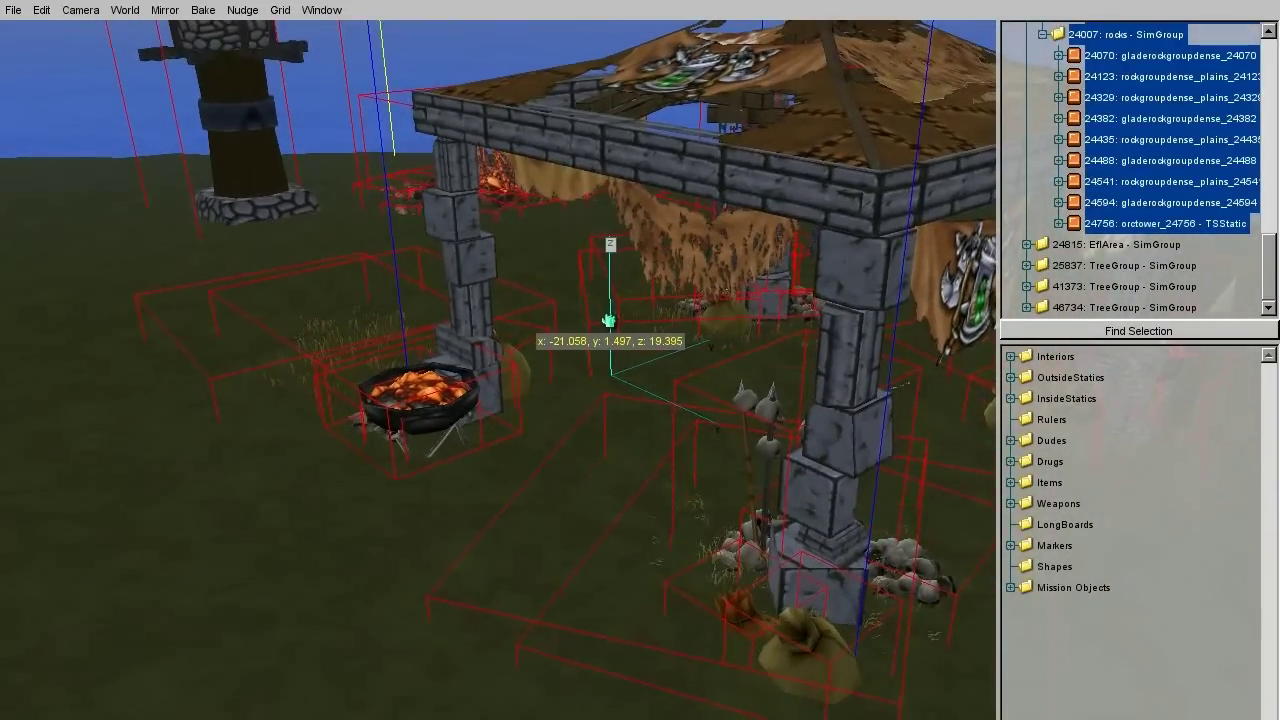
- Collapse the rocks subgroup of the OrcHut group in the scene tree
key(d)
right_drag(610, 332, 455, 300)
key(w)
key(s)
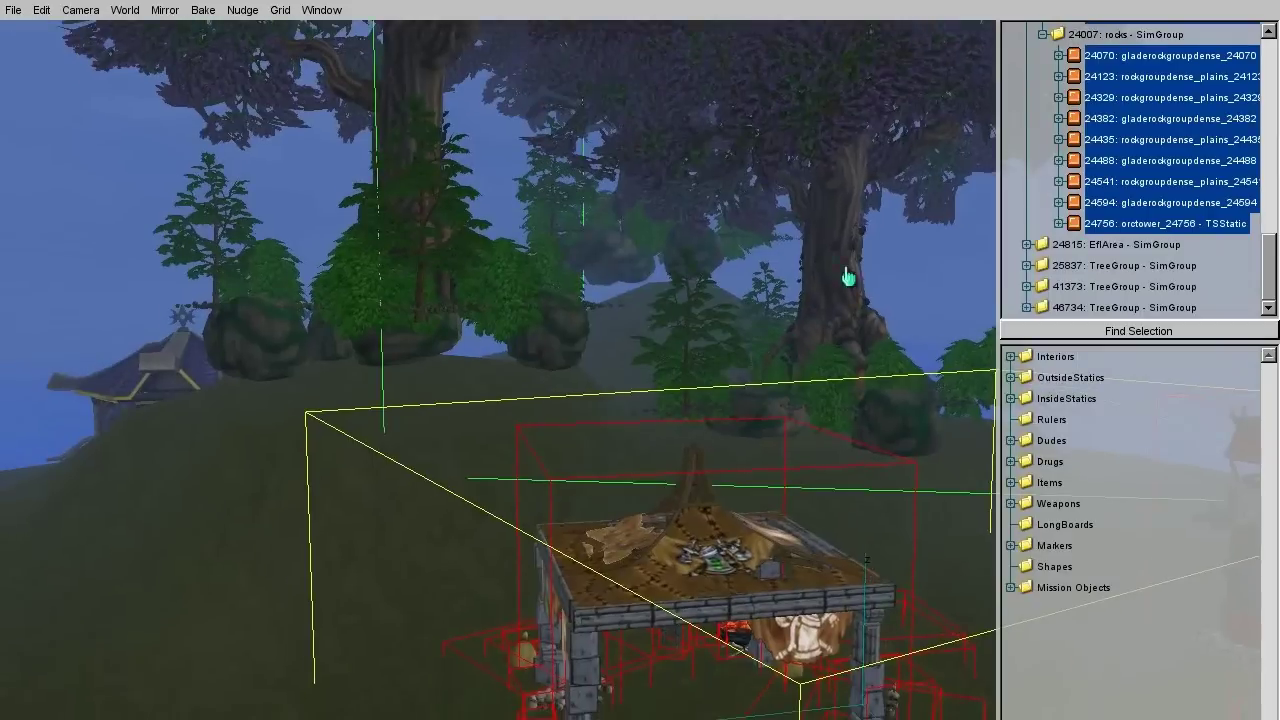
click(1042, 34)
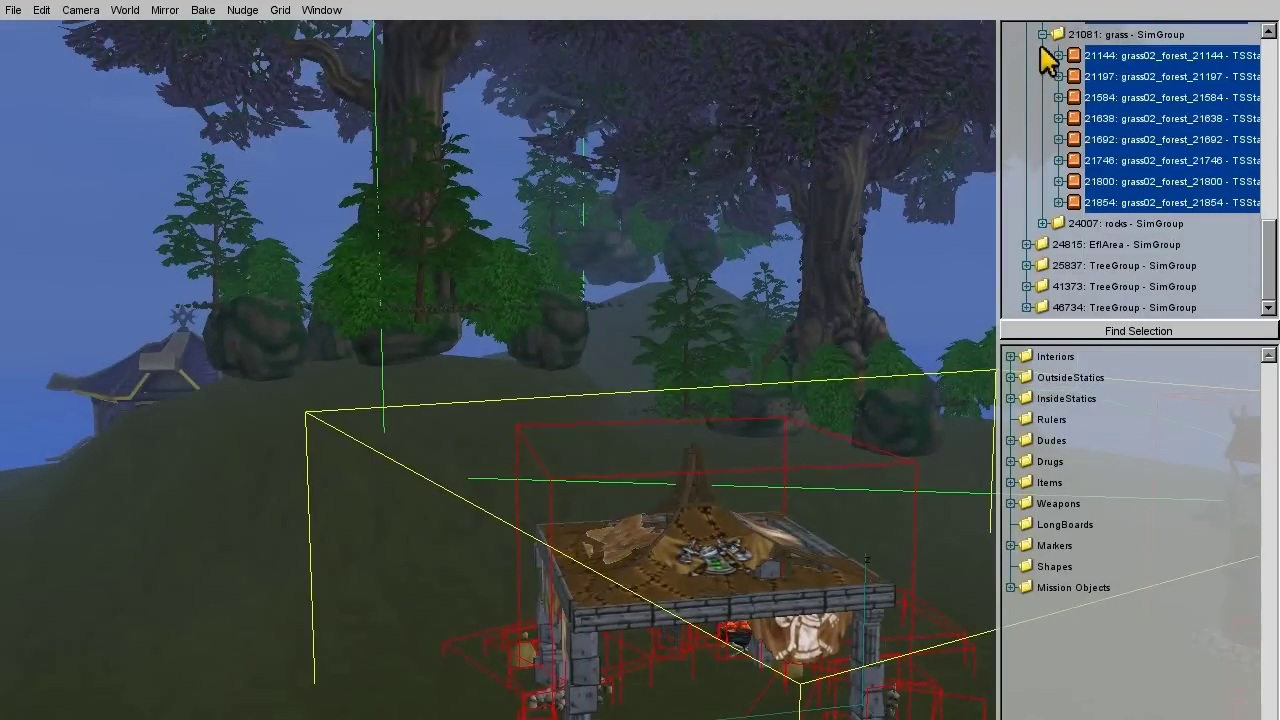